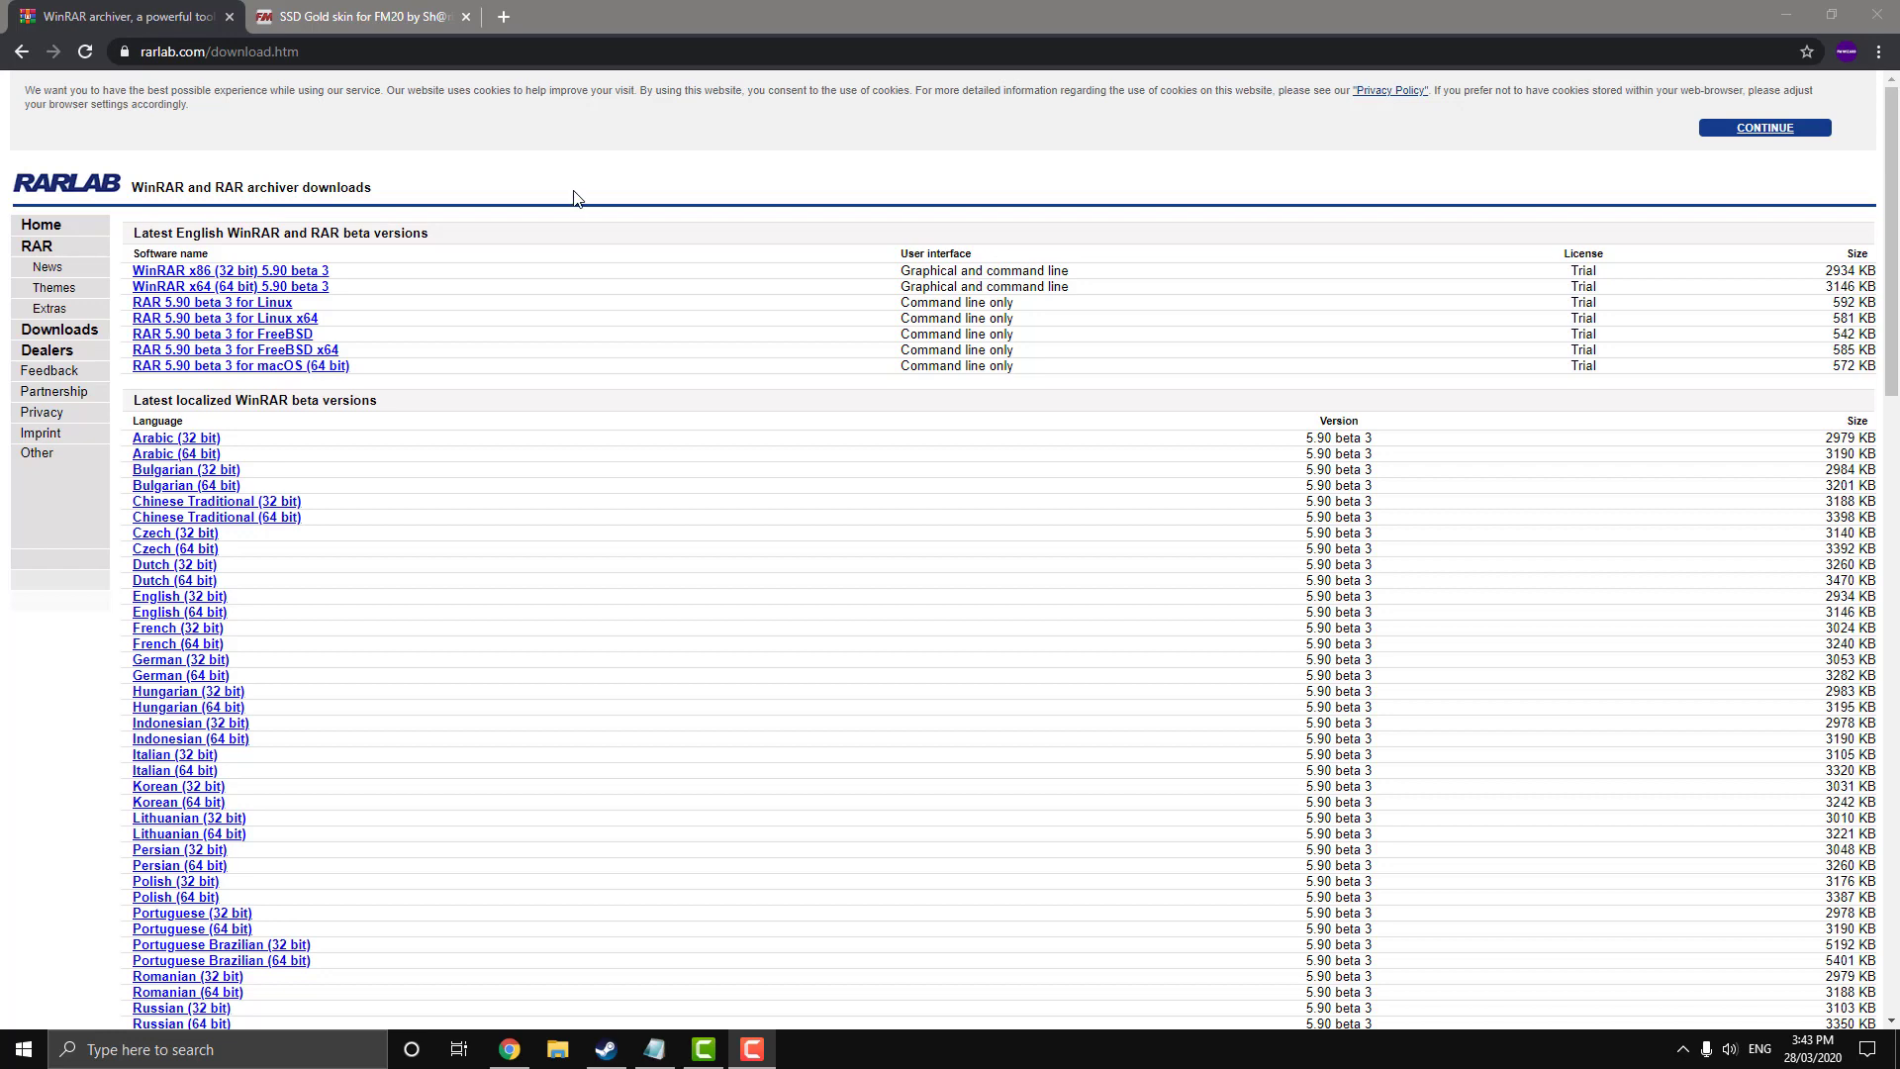
Review the WinRAR download versions and the FM Scout page for the SSD Gold skin V1.4.
{"action": "scroll", "coordinate": [436, 376], "scroll_direction": "down", "scroll_amount": 2}
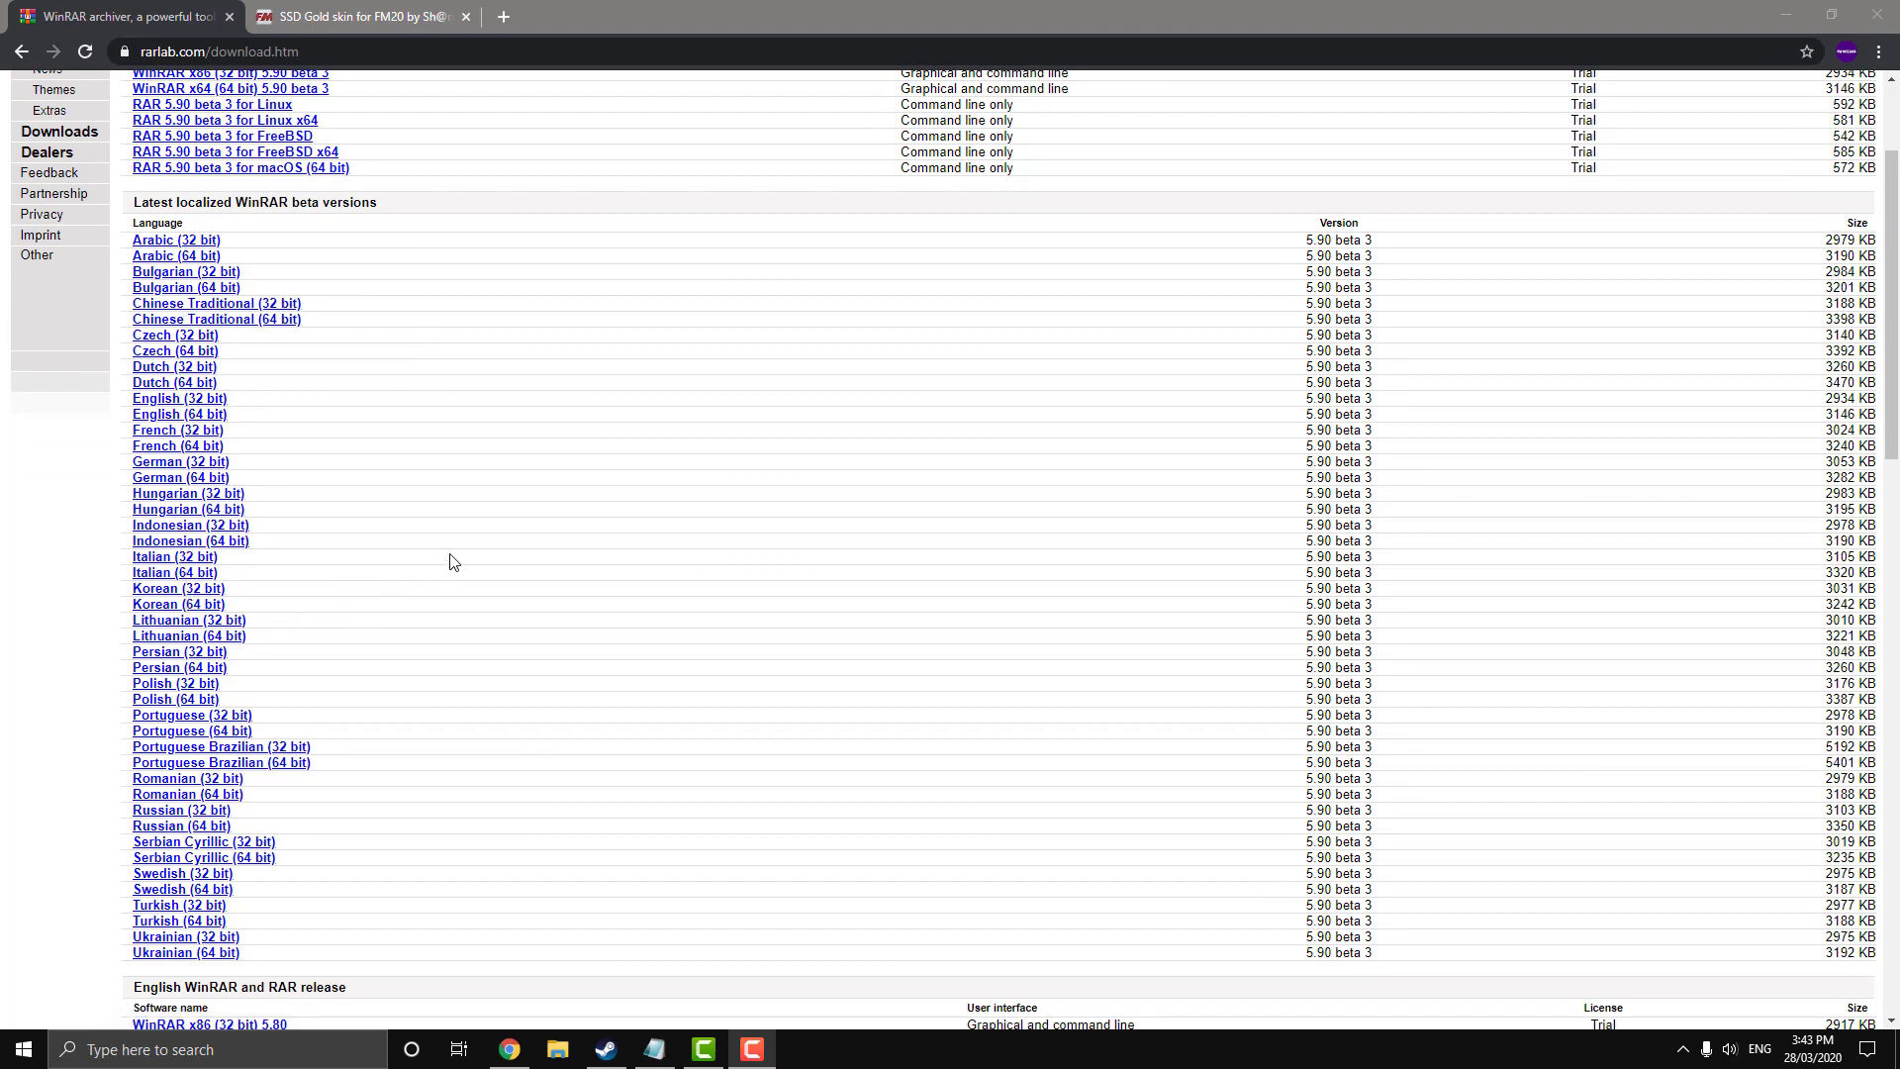
{"action": "scroll", "coordinate": [453, 562], "scroll_direction": "up", "scroll_amount": 2}
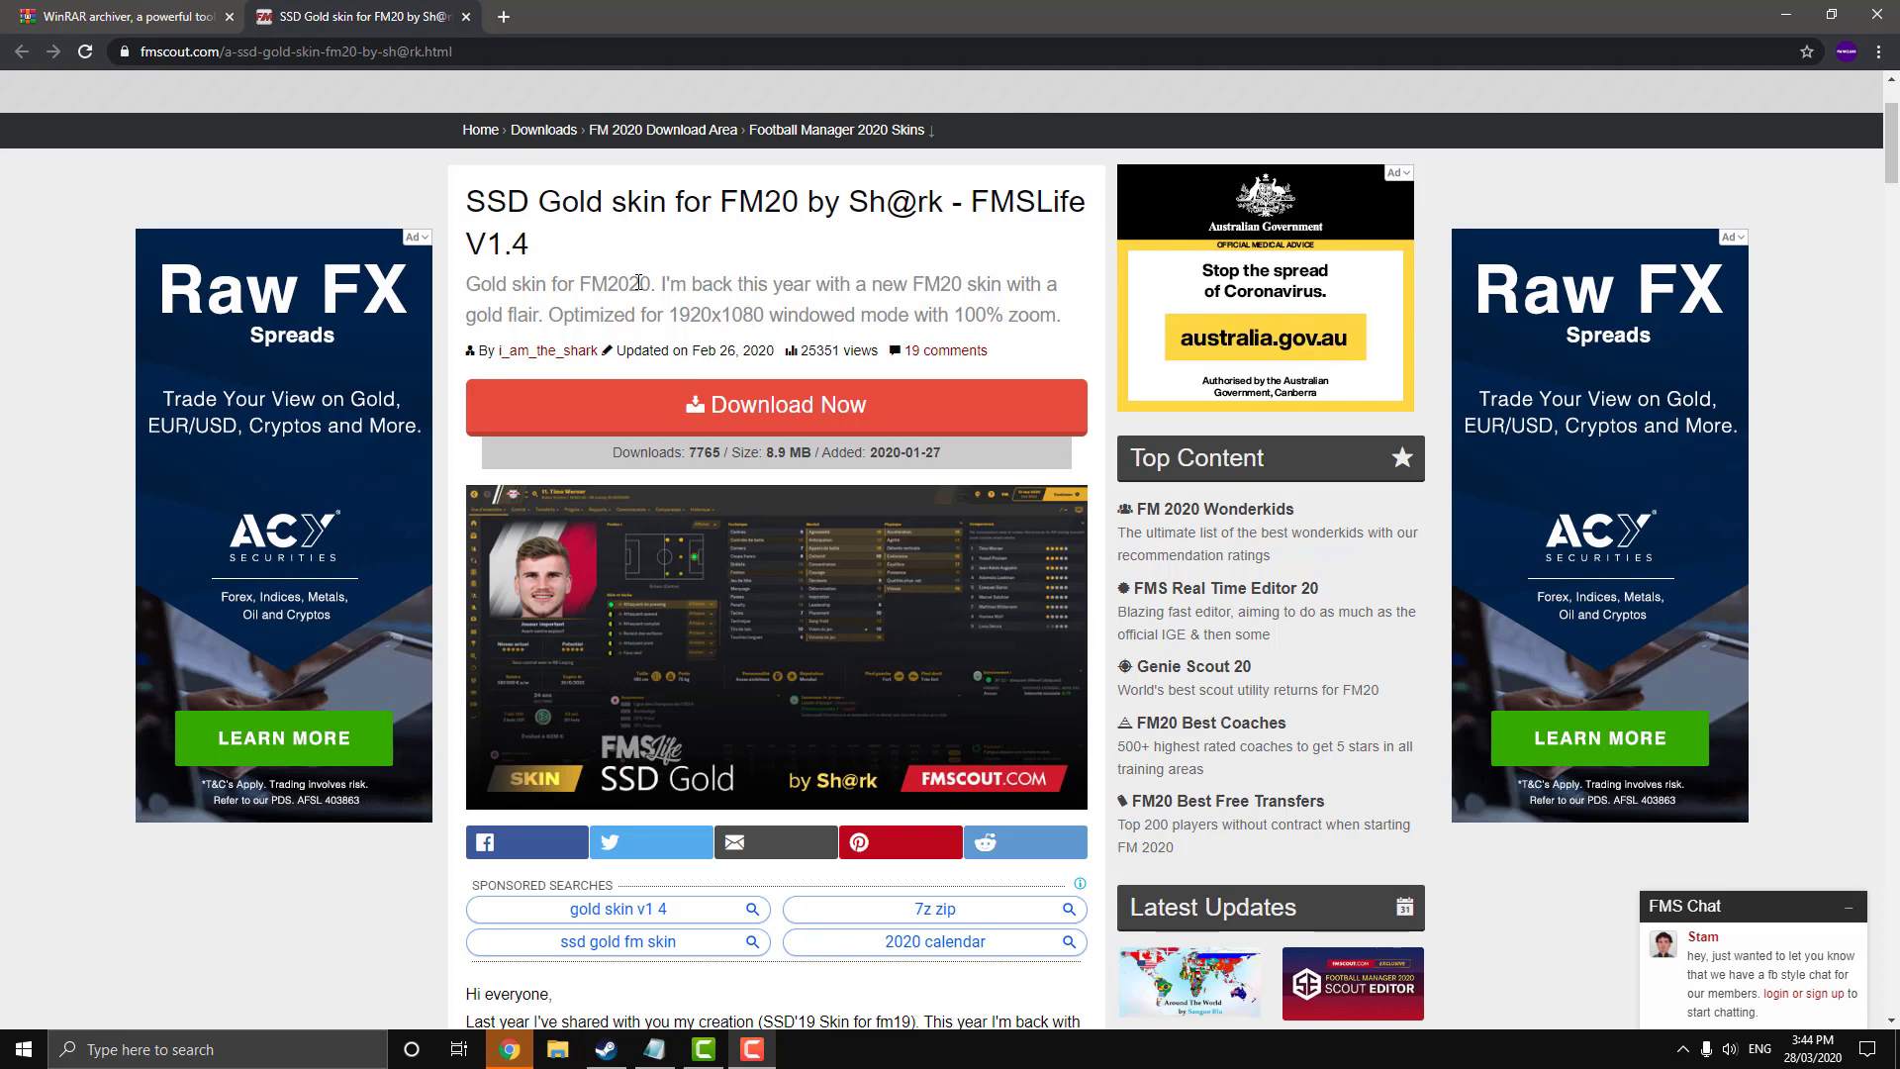
{"action": "scroll", "coordinate": [679, 483], "scroll_direction": "down", "scroll_amount": 5}
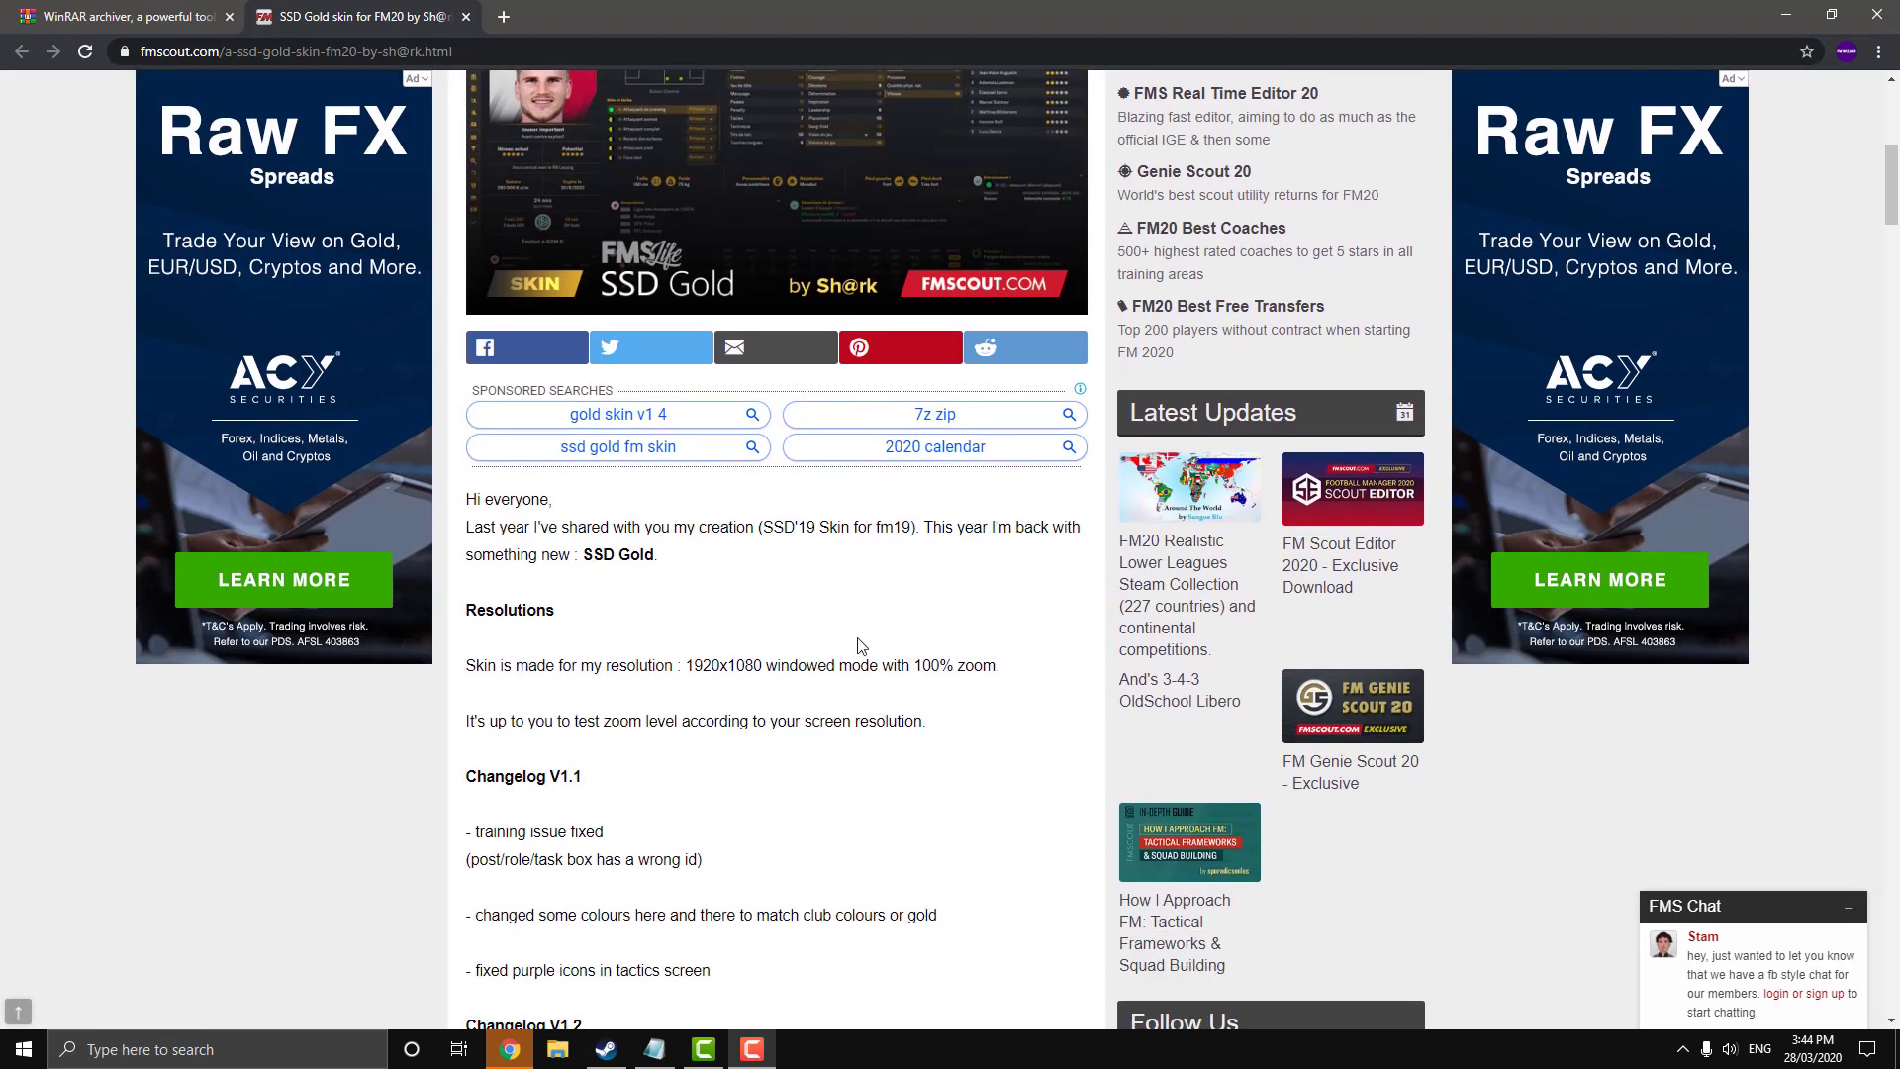
{"action": "scroll", "coordinate": [733, 604], "scroll_direction": "up", "scroll_amount": 7}
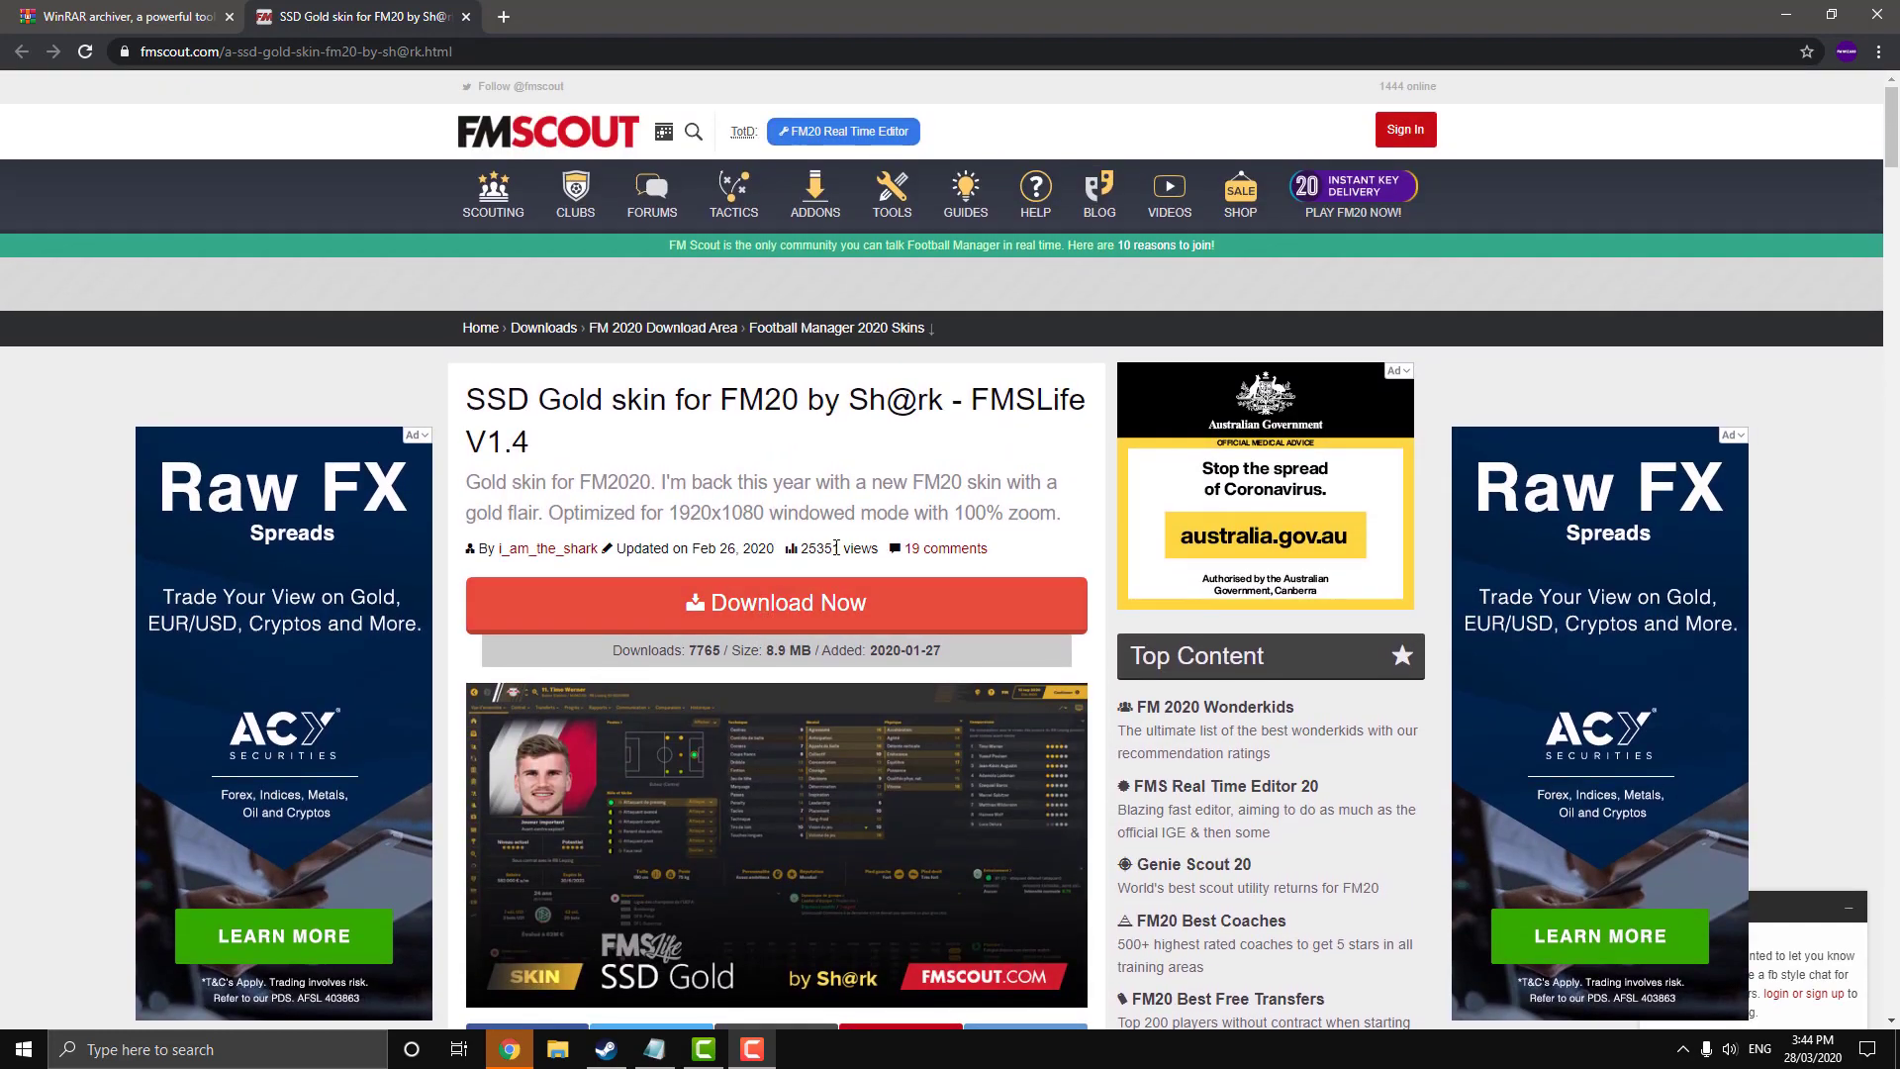
{"action": "scroll", "coordinate": [1174, 711], "scroll_direction": "down", "scroll_amount": 2}
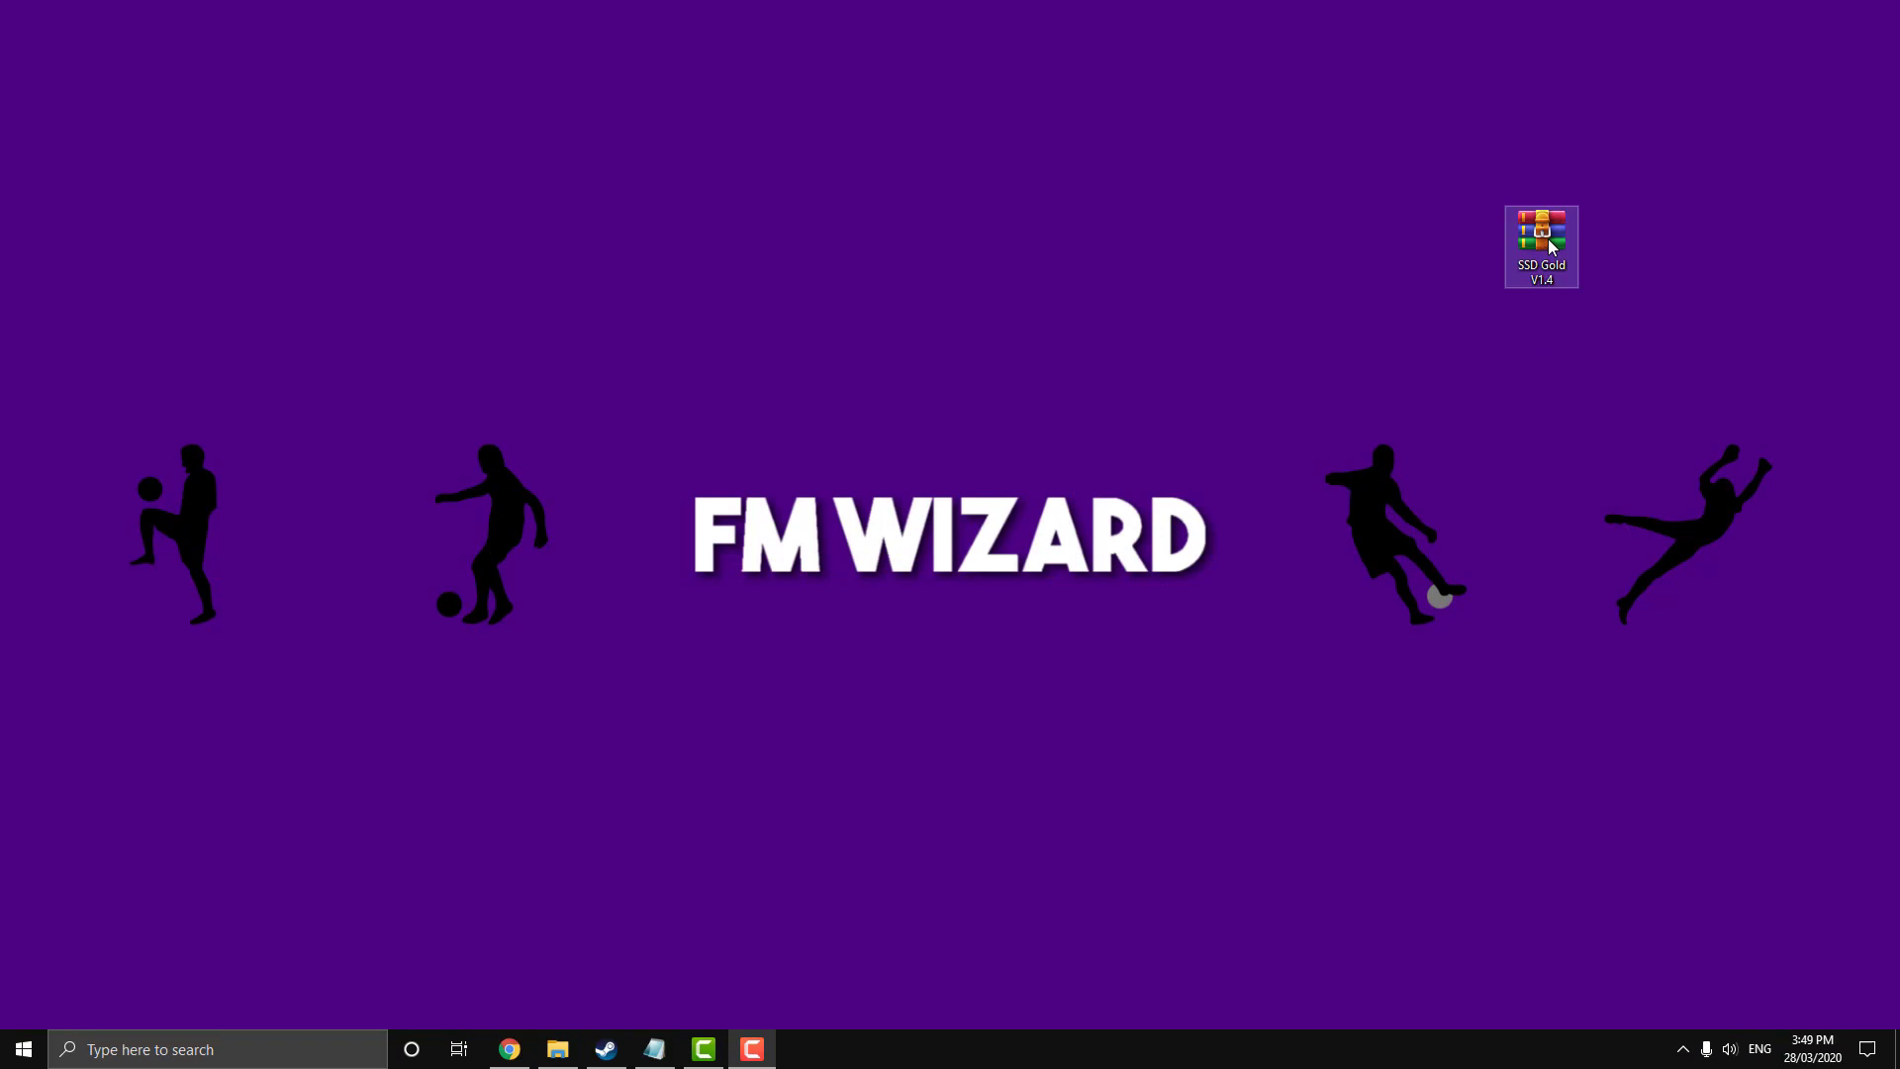
Extract the SSD Gold V1.4 archive into its own desktop folder and place that folder beside the archive.
{"action": "right_click", "coordinate": [1548, 239]}
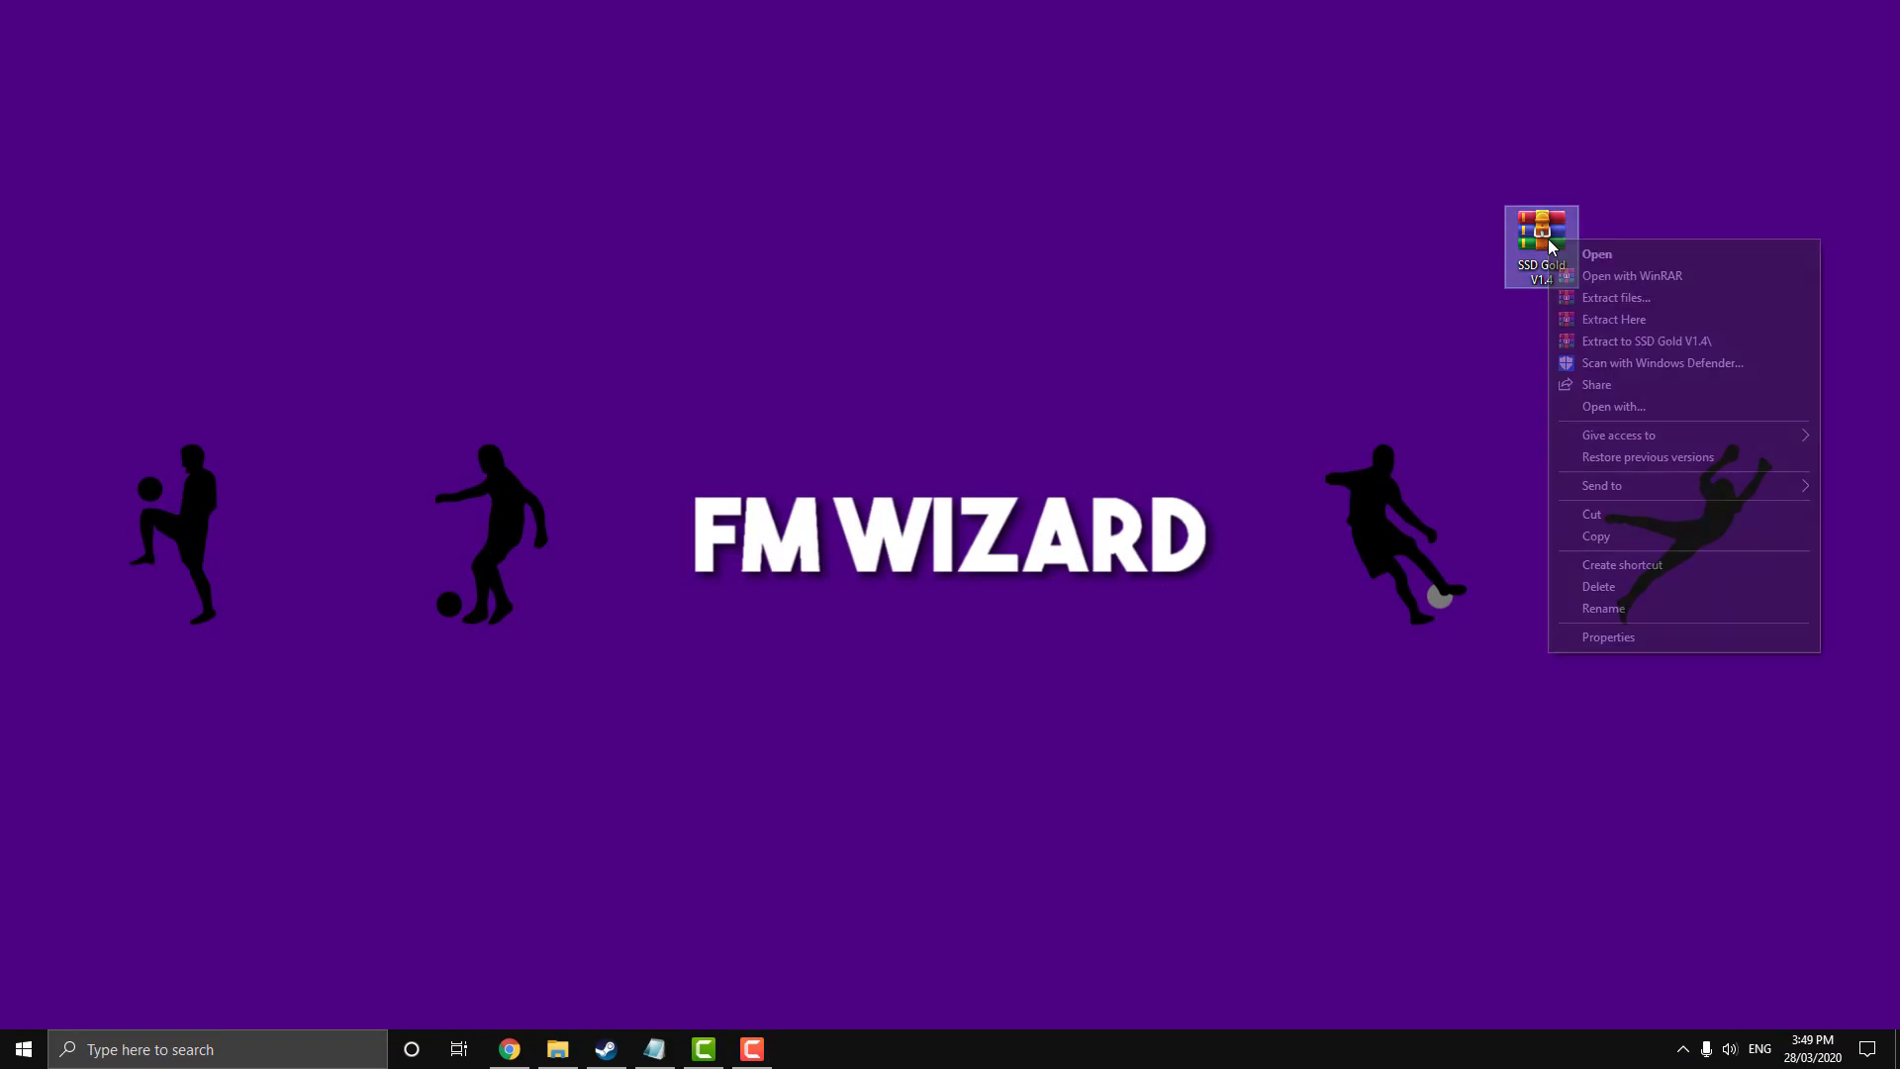
{"action": "left_click", "coordinate": [1601, 293]}
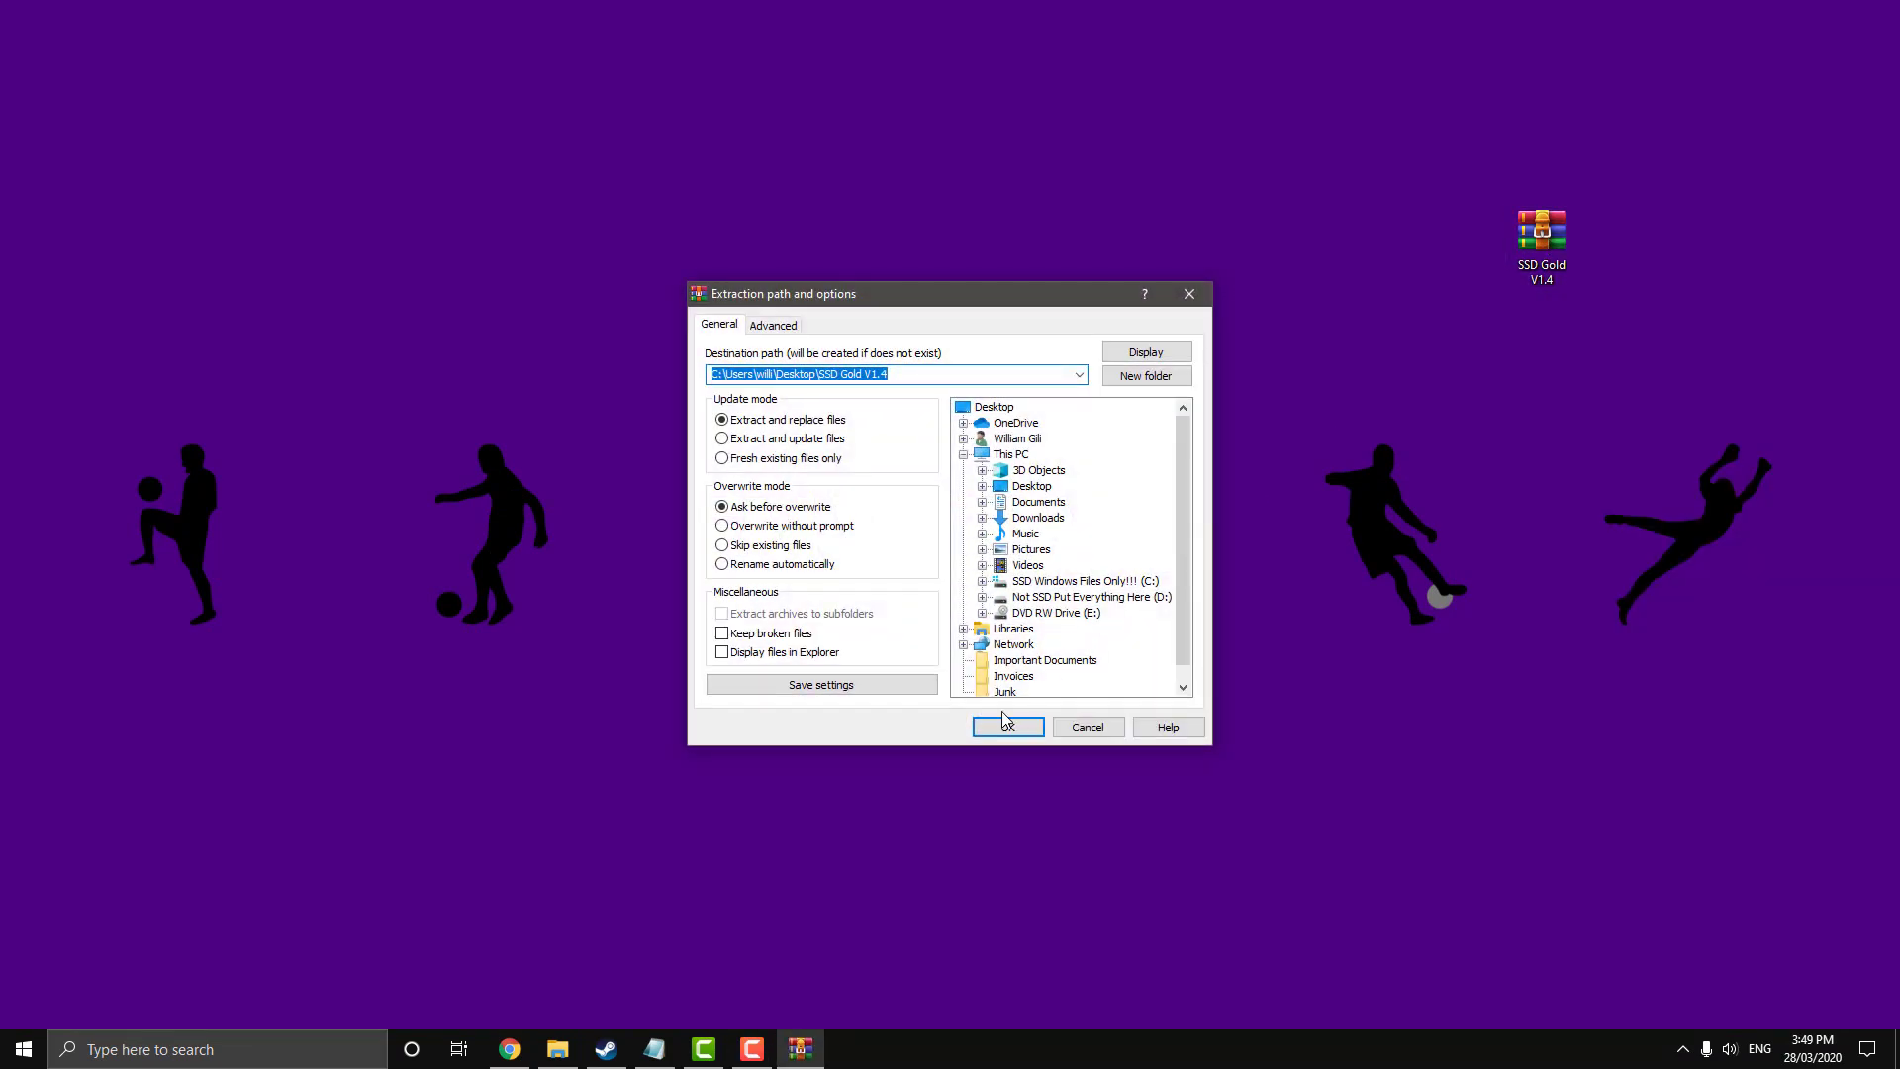
{"action": "left_click", "coordinate": [990, 727]}
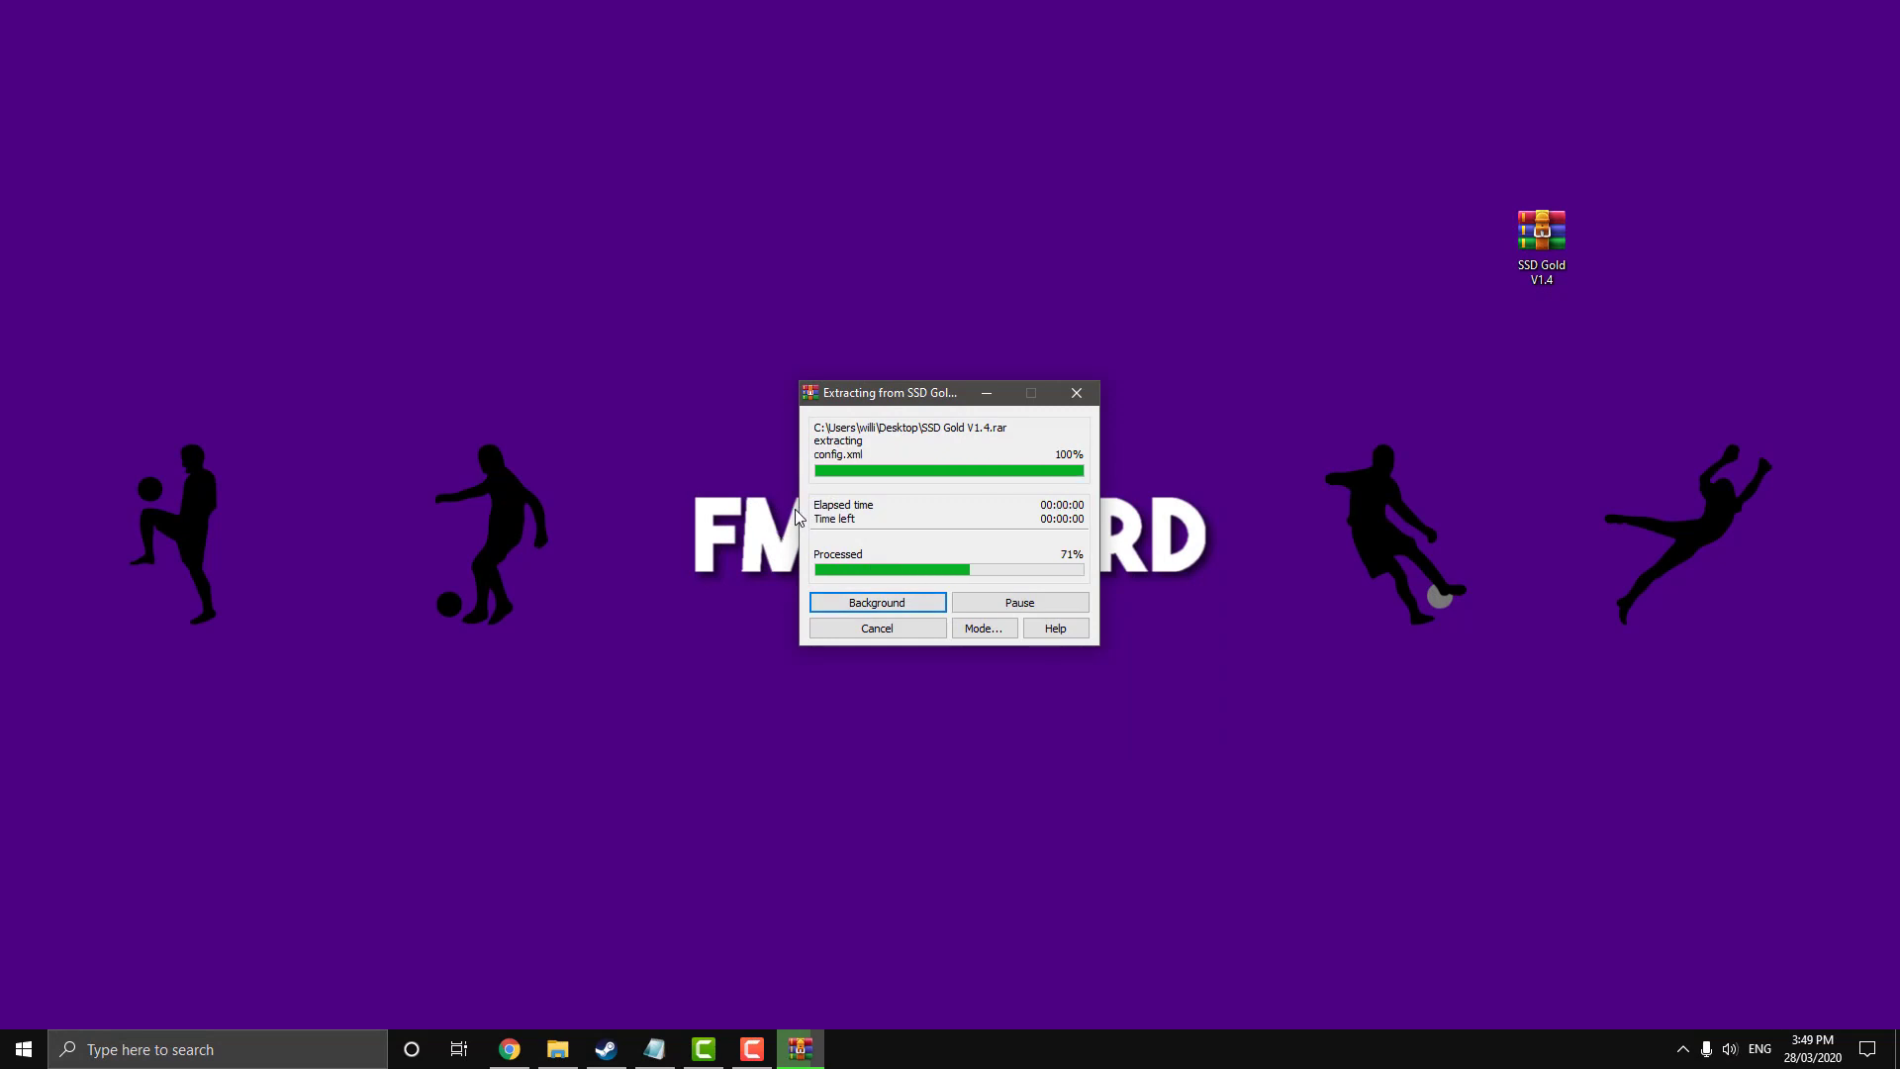
{"action": "left_click_drag", "start_coordinate": [36, 45], "coordinate": [1391, 278]}
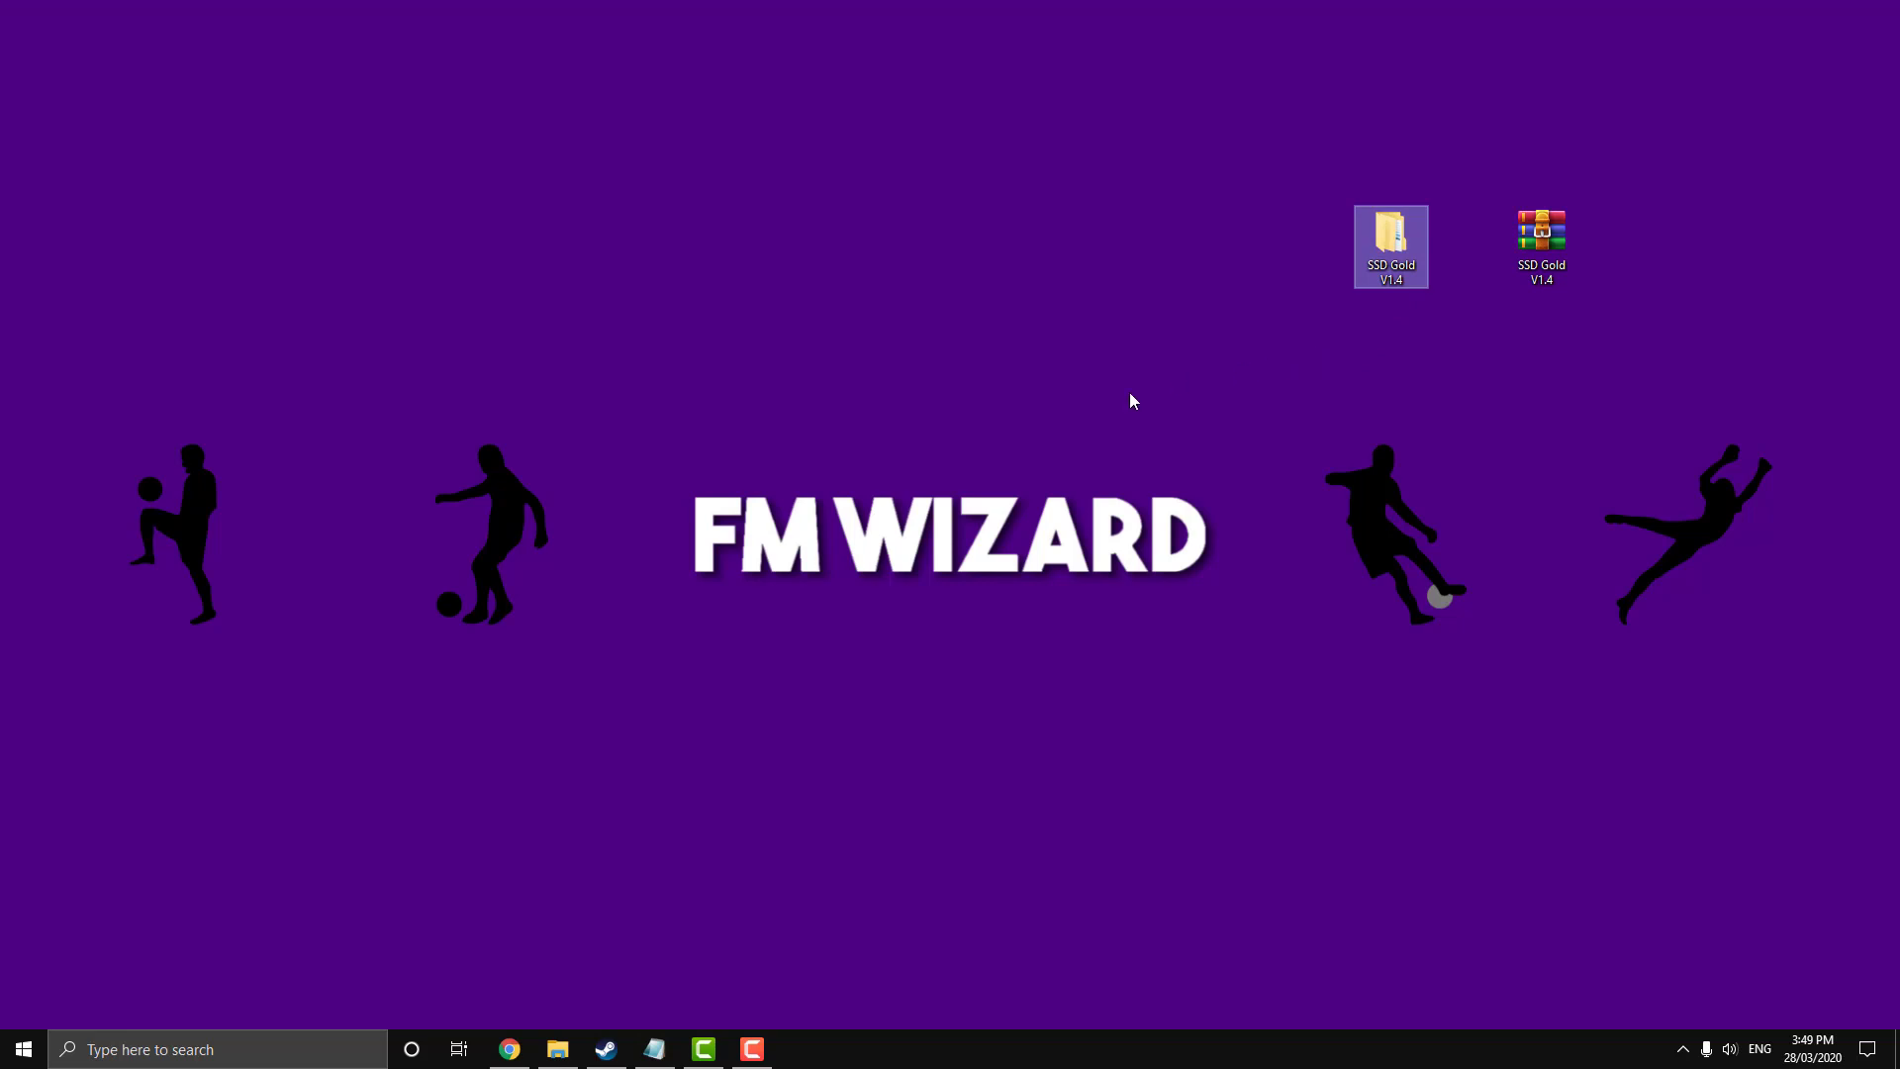
In File Explorer, go to the user's Documents\Sports Interactive\Football Manager 2020 path and open the skins folder.
{"action": "left_click", "coordinate": [558, 1049]}
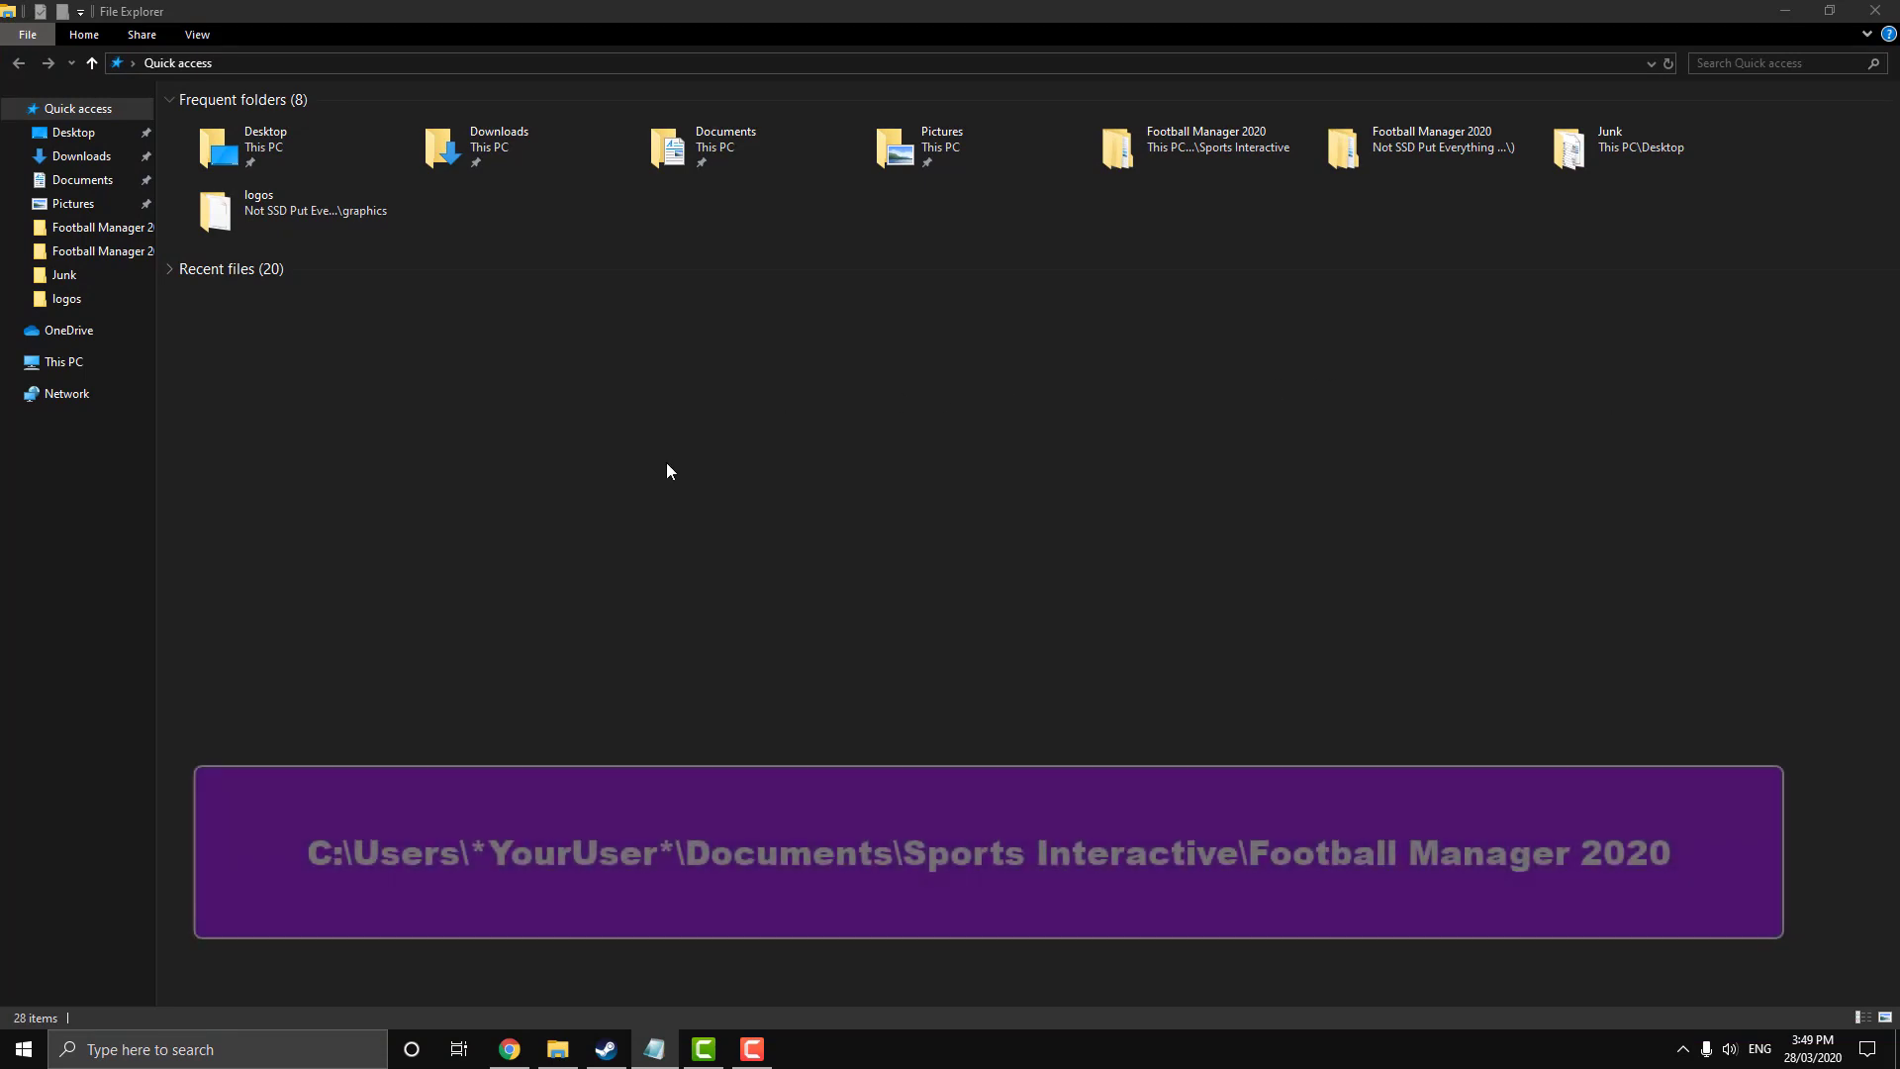
{"action": "left_click", "coordinate": [313, 62]}
{"action": "type", "text": "C:\\Users\\*YourUser*\\Documents\\Sports Interactive\\Football Manager 2020"}
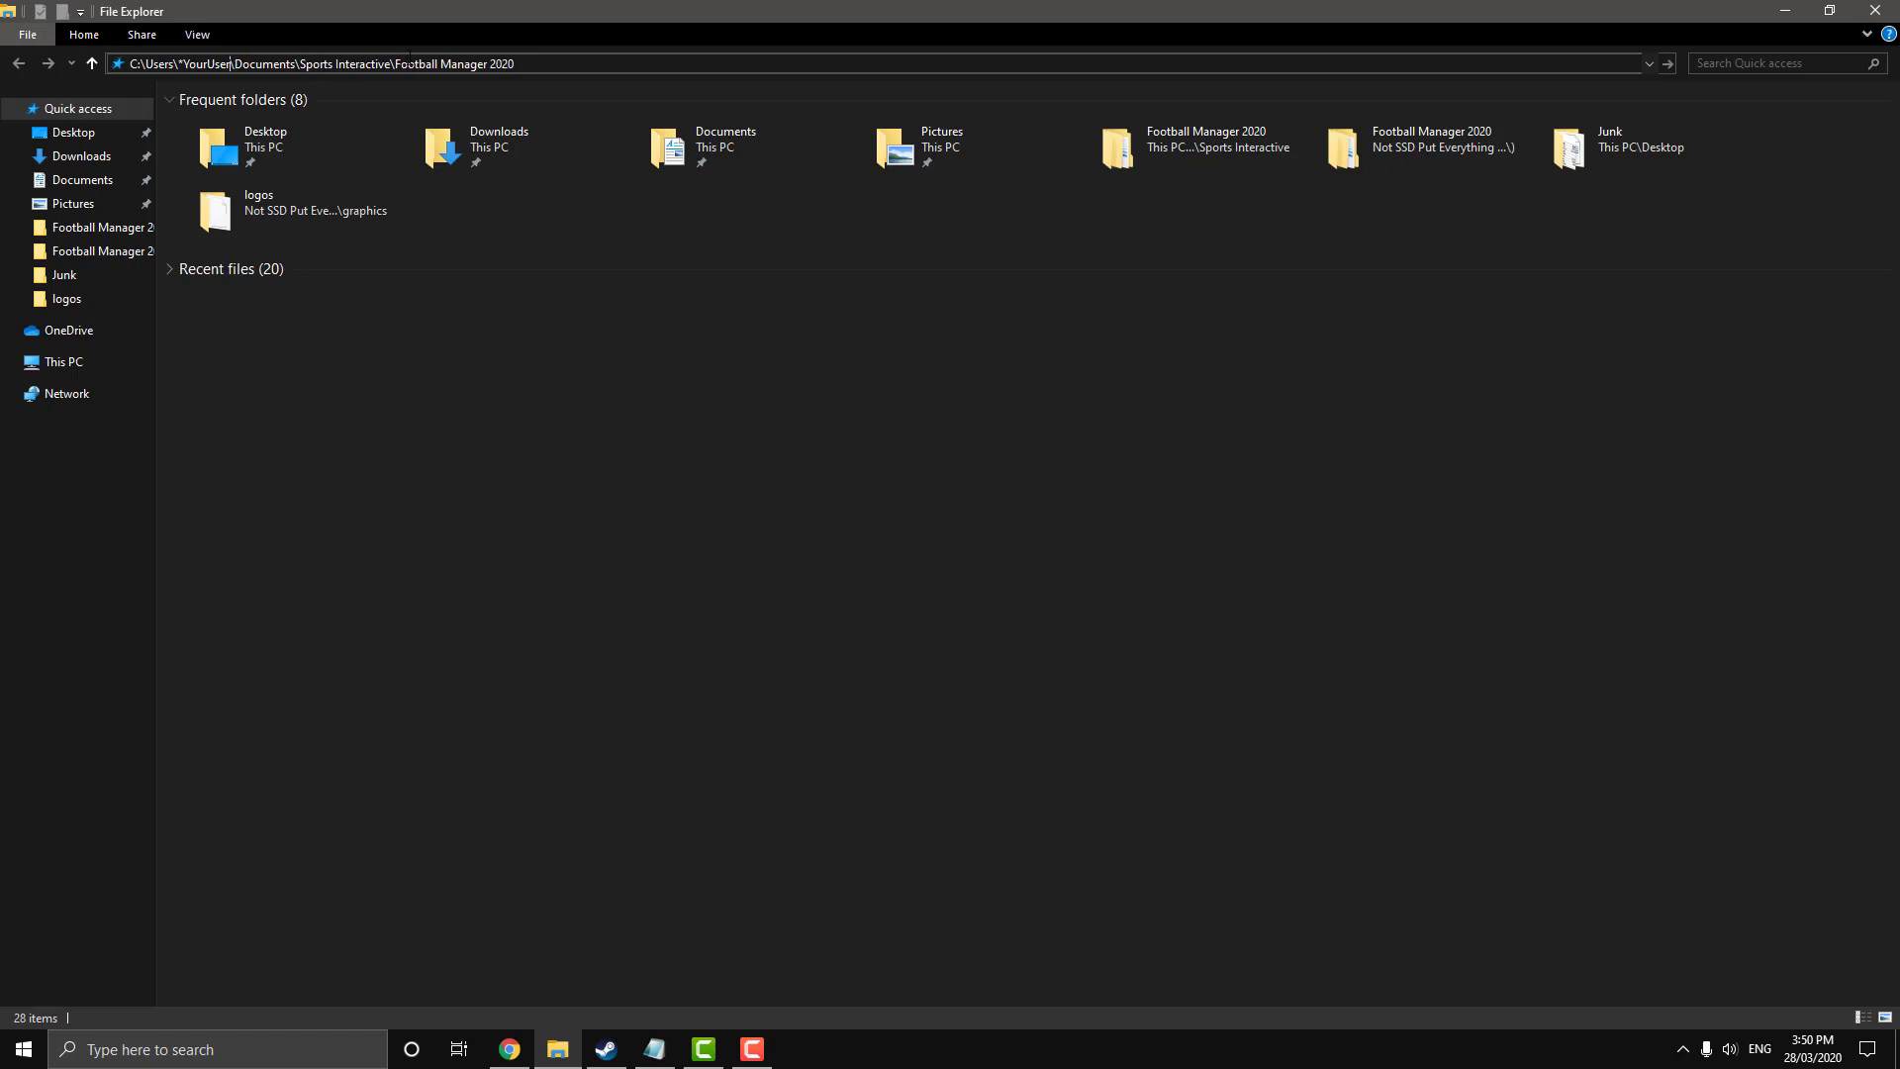
{"action": "left_click", "coordinate": [220, 64]}
{"action": "key", "text": "Delete"}
{"action": "key", "text": "Delete"}
{"action": "key", "text": "Delete"}
{"action": "key", "text": "Delete"}
{"action": "key", "text": "BackSpace"}
{"action": "key", "text": "BackSpace"}
{"action": "key", "text": "BackSpace"}
{"action": "key", "text": "BackSpace"}
{"action": "key", "text": "BackSpace"}
{"action": "key", "text": "BackSpace"}
{"action": "key", "text": "BackSpace"}
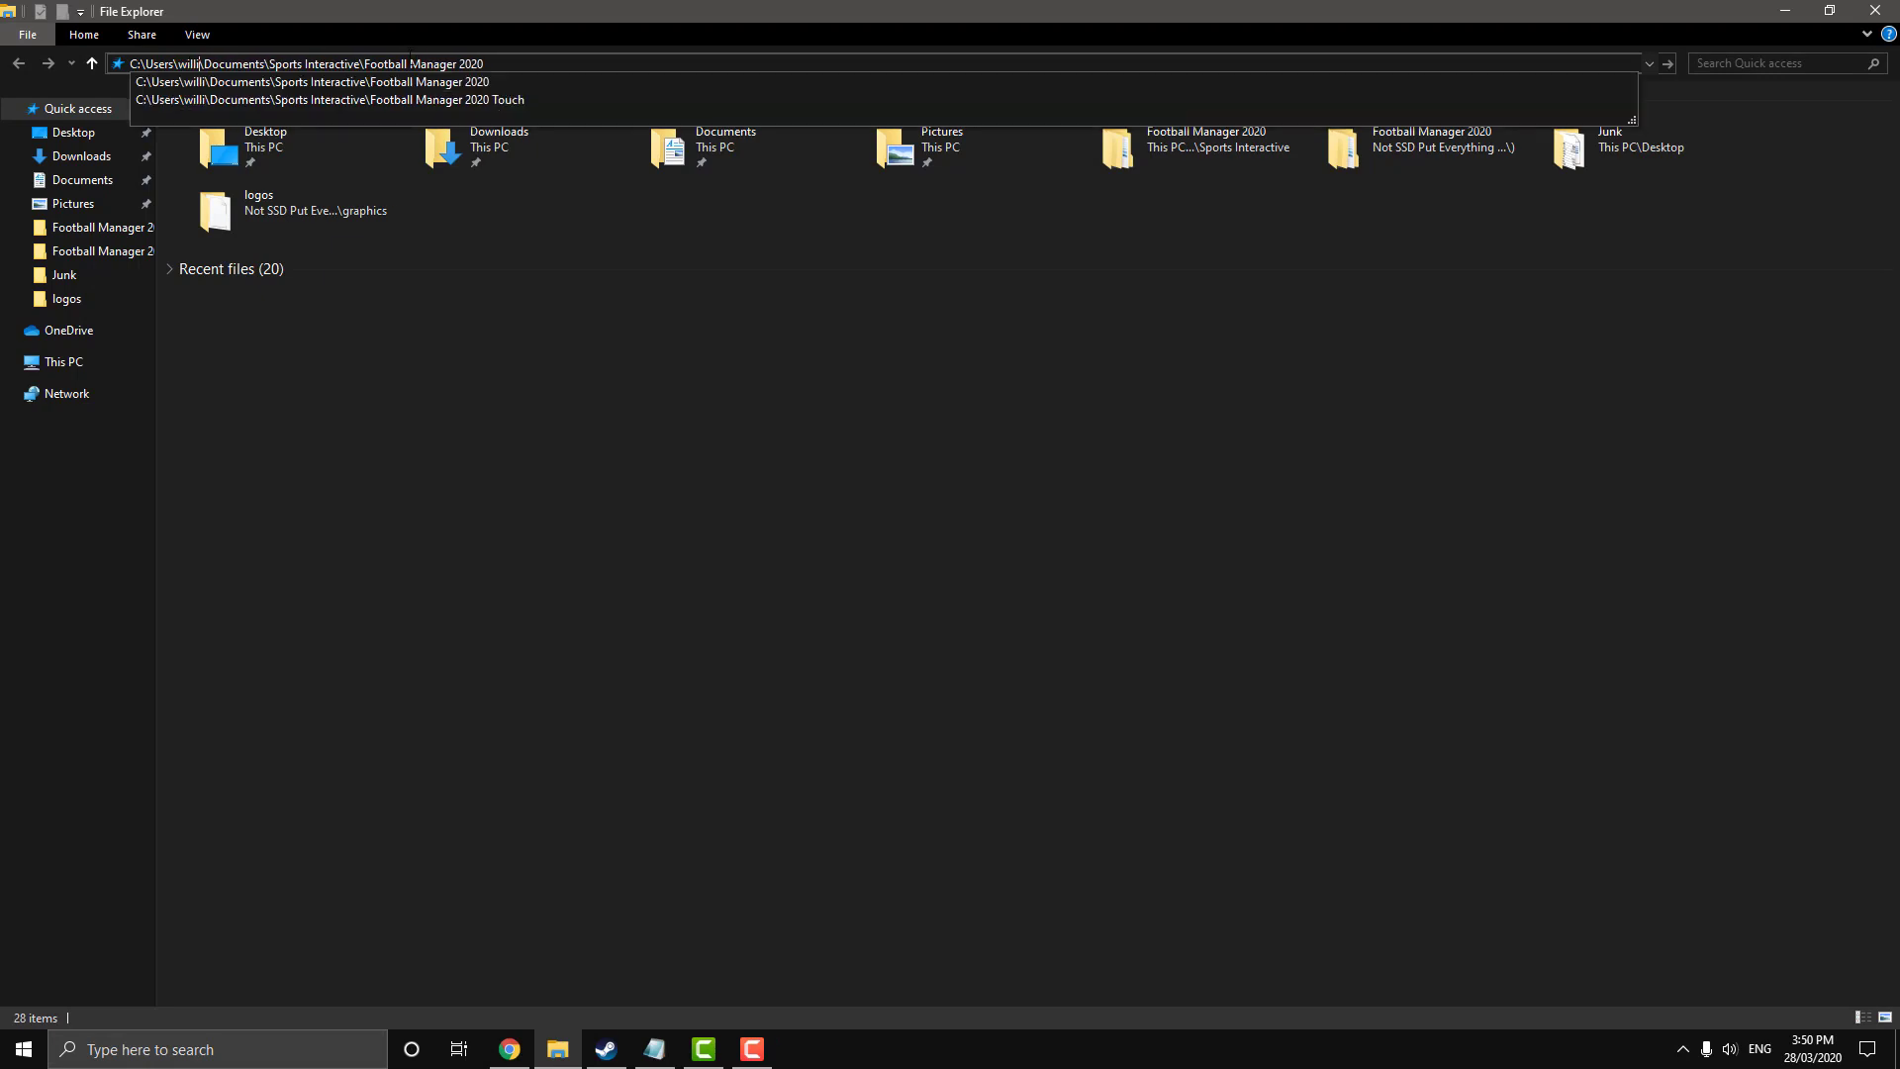
{"action": "key", "text": "Return"}
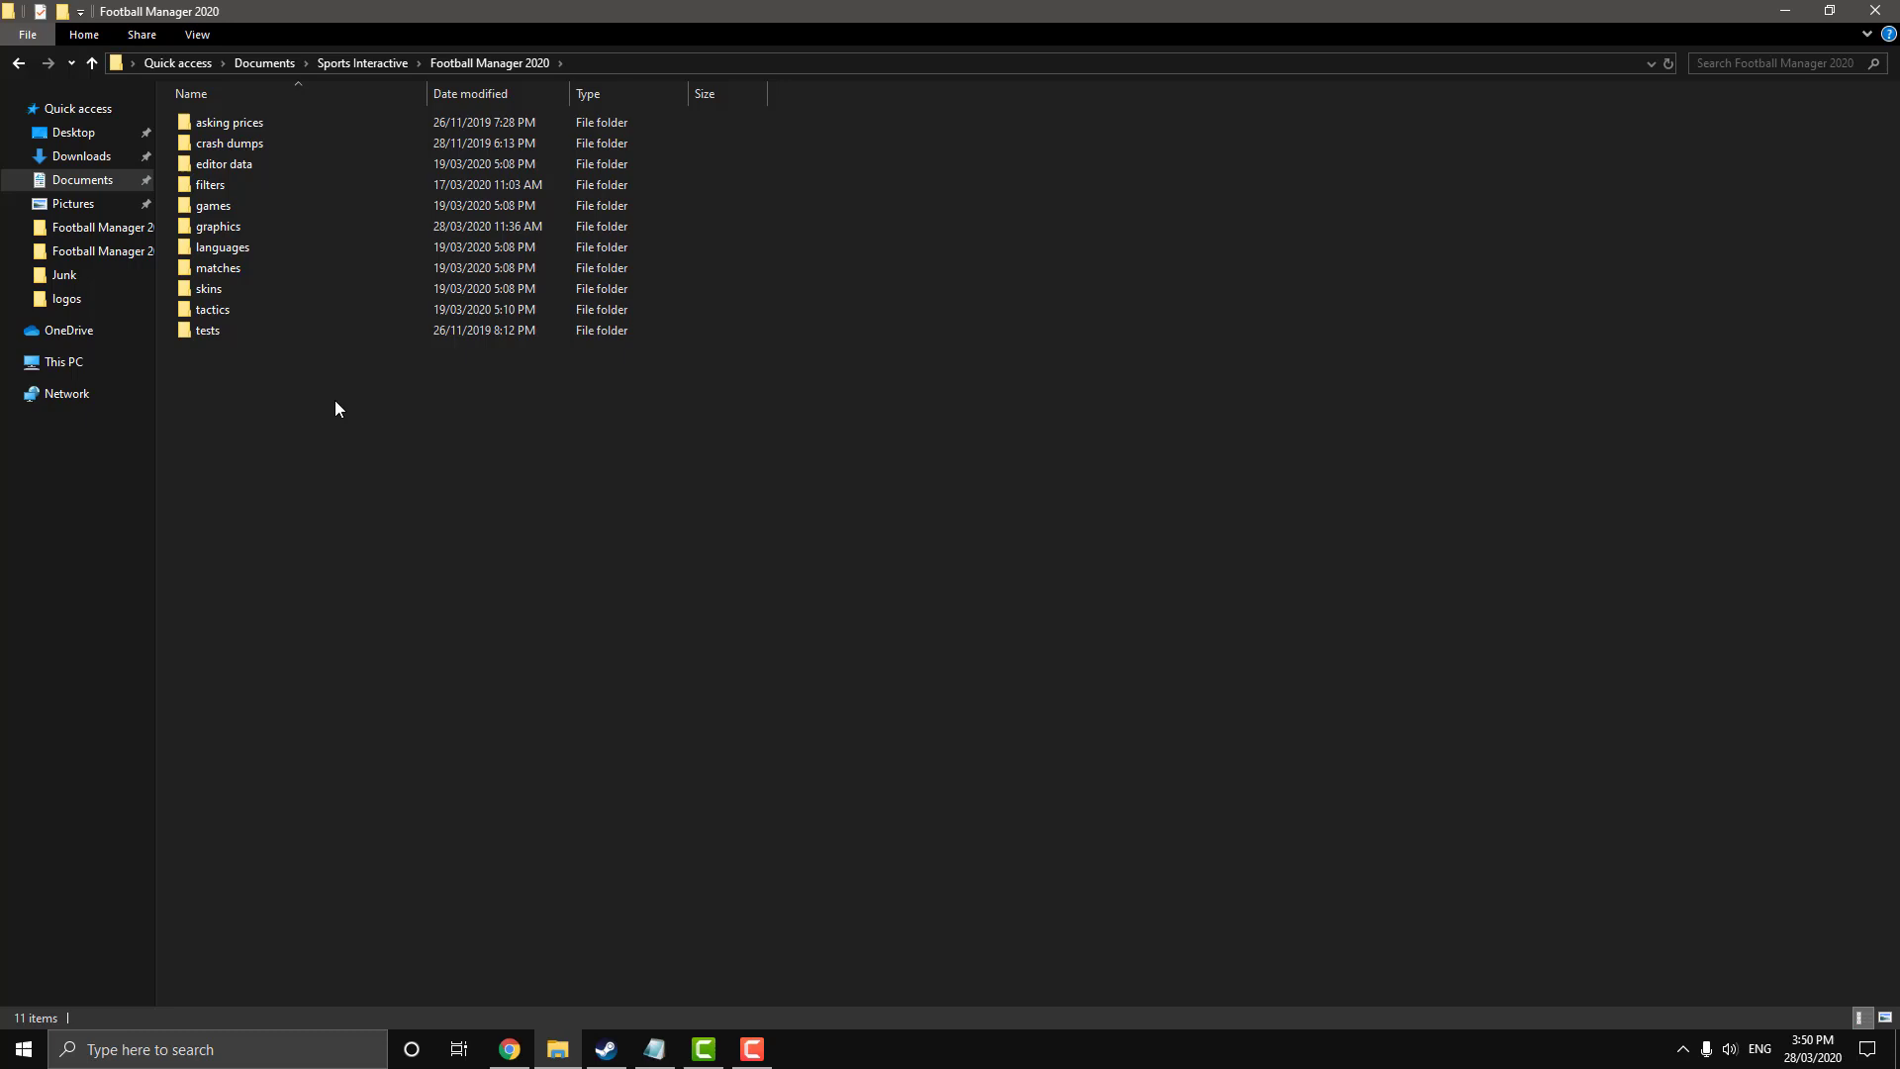
{"action": "double_click", "coordinate": [223, 293]}
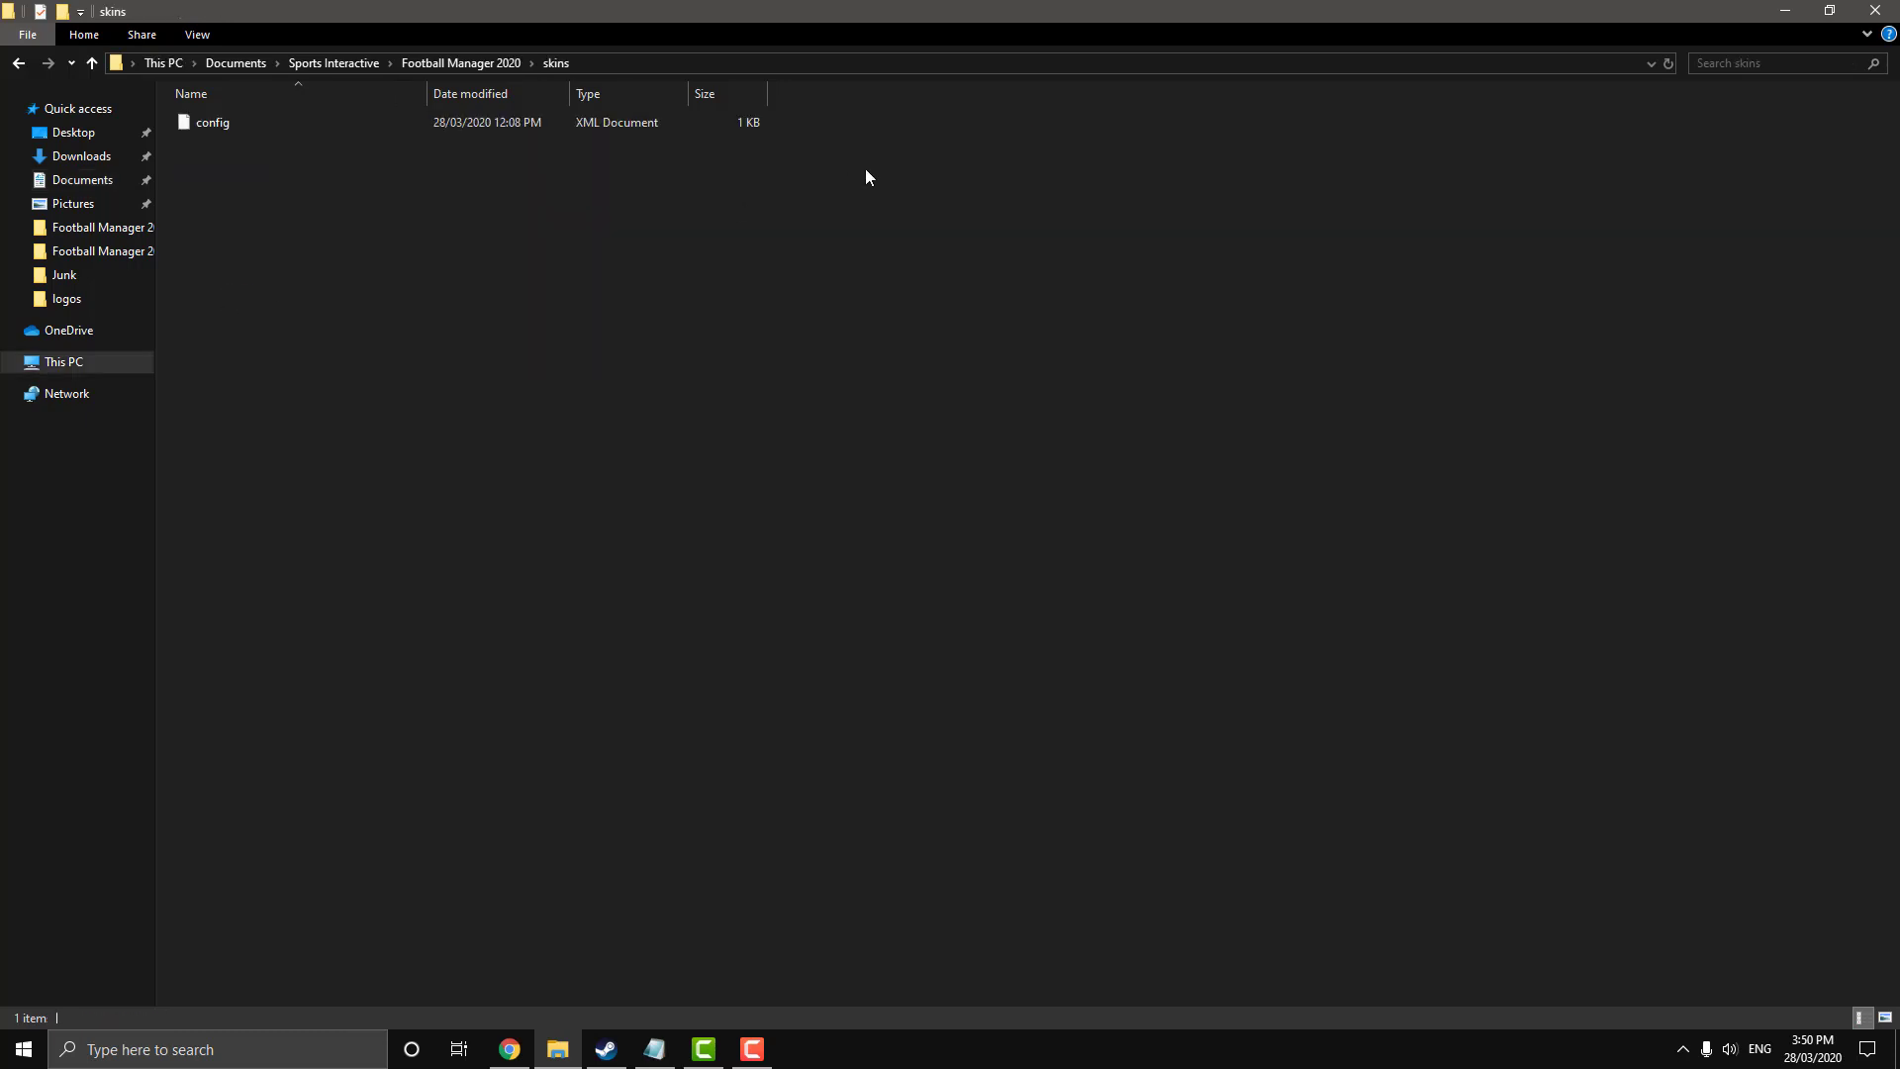
Copy the extracted SSD Gold V1.4 folder from the desktop into the Football Manager 2020 skins folder.
{"action": "left_click", "coordinate": [1785, 12]}
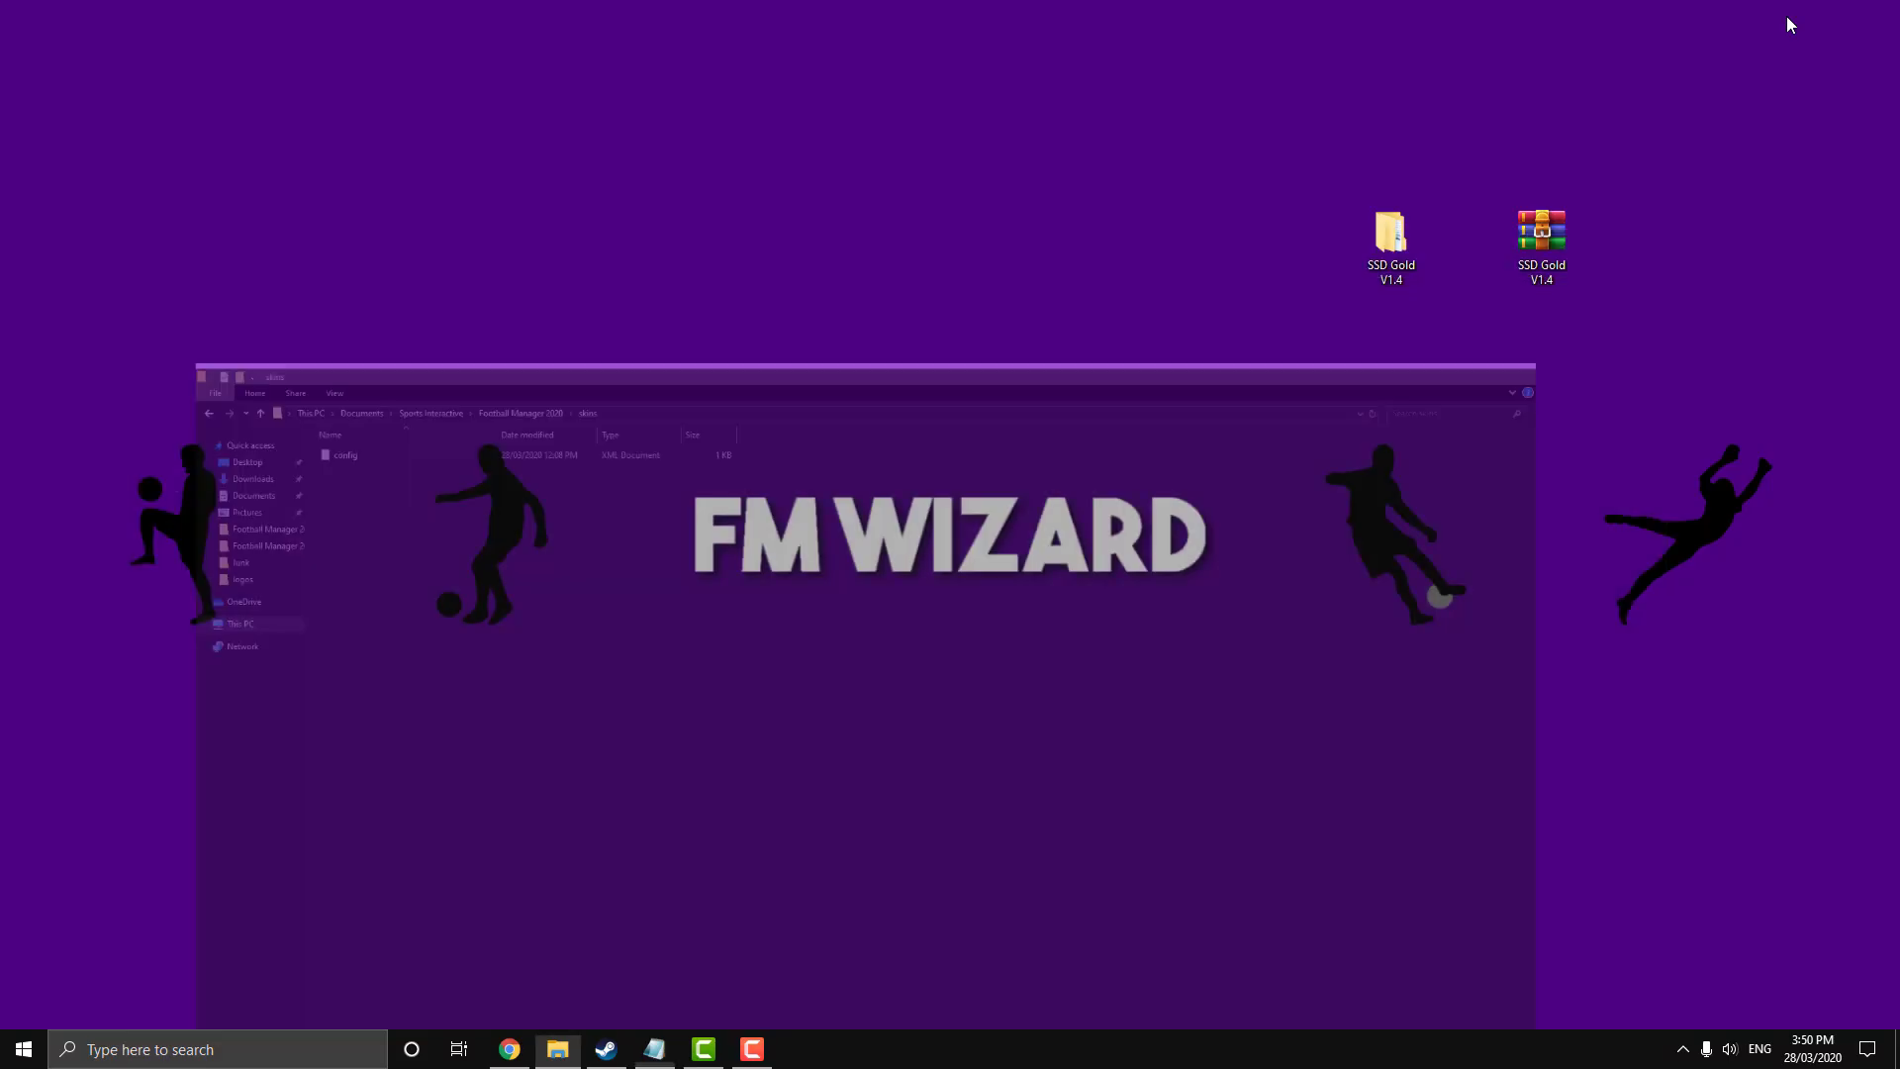
{"action": "right_click", "coordinate": [1404, 220]}
{"action": "left_click", "coordinate": [1463, 554]}
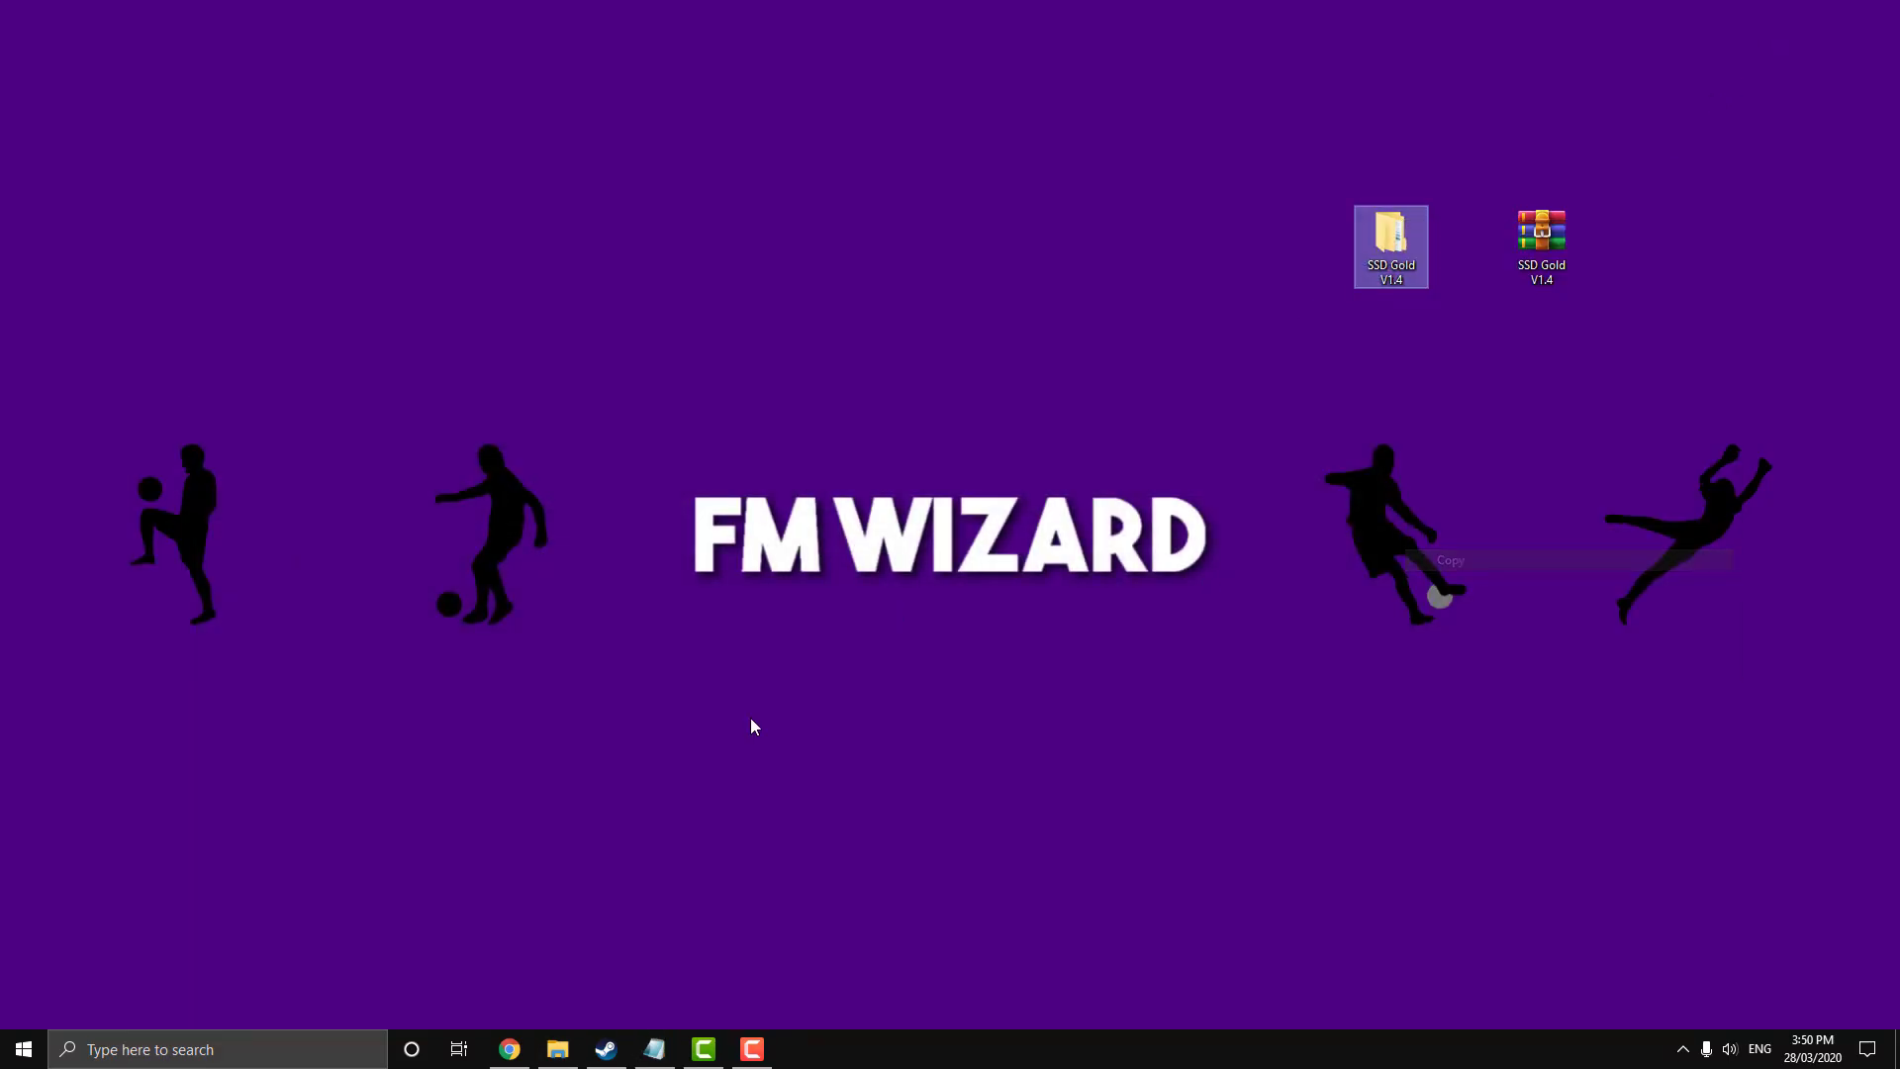
{"action": "left_click", "coordinate": [557, 1051]}
{"action": "right_click", "coordinate": [377, 378]}
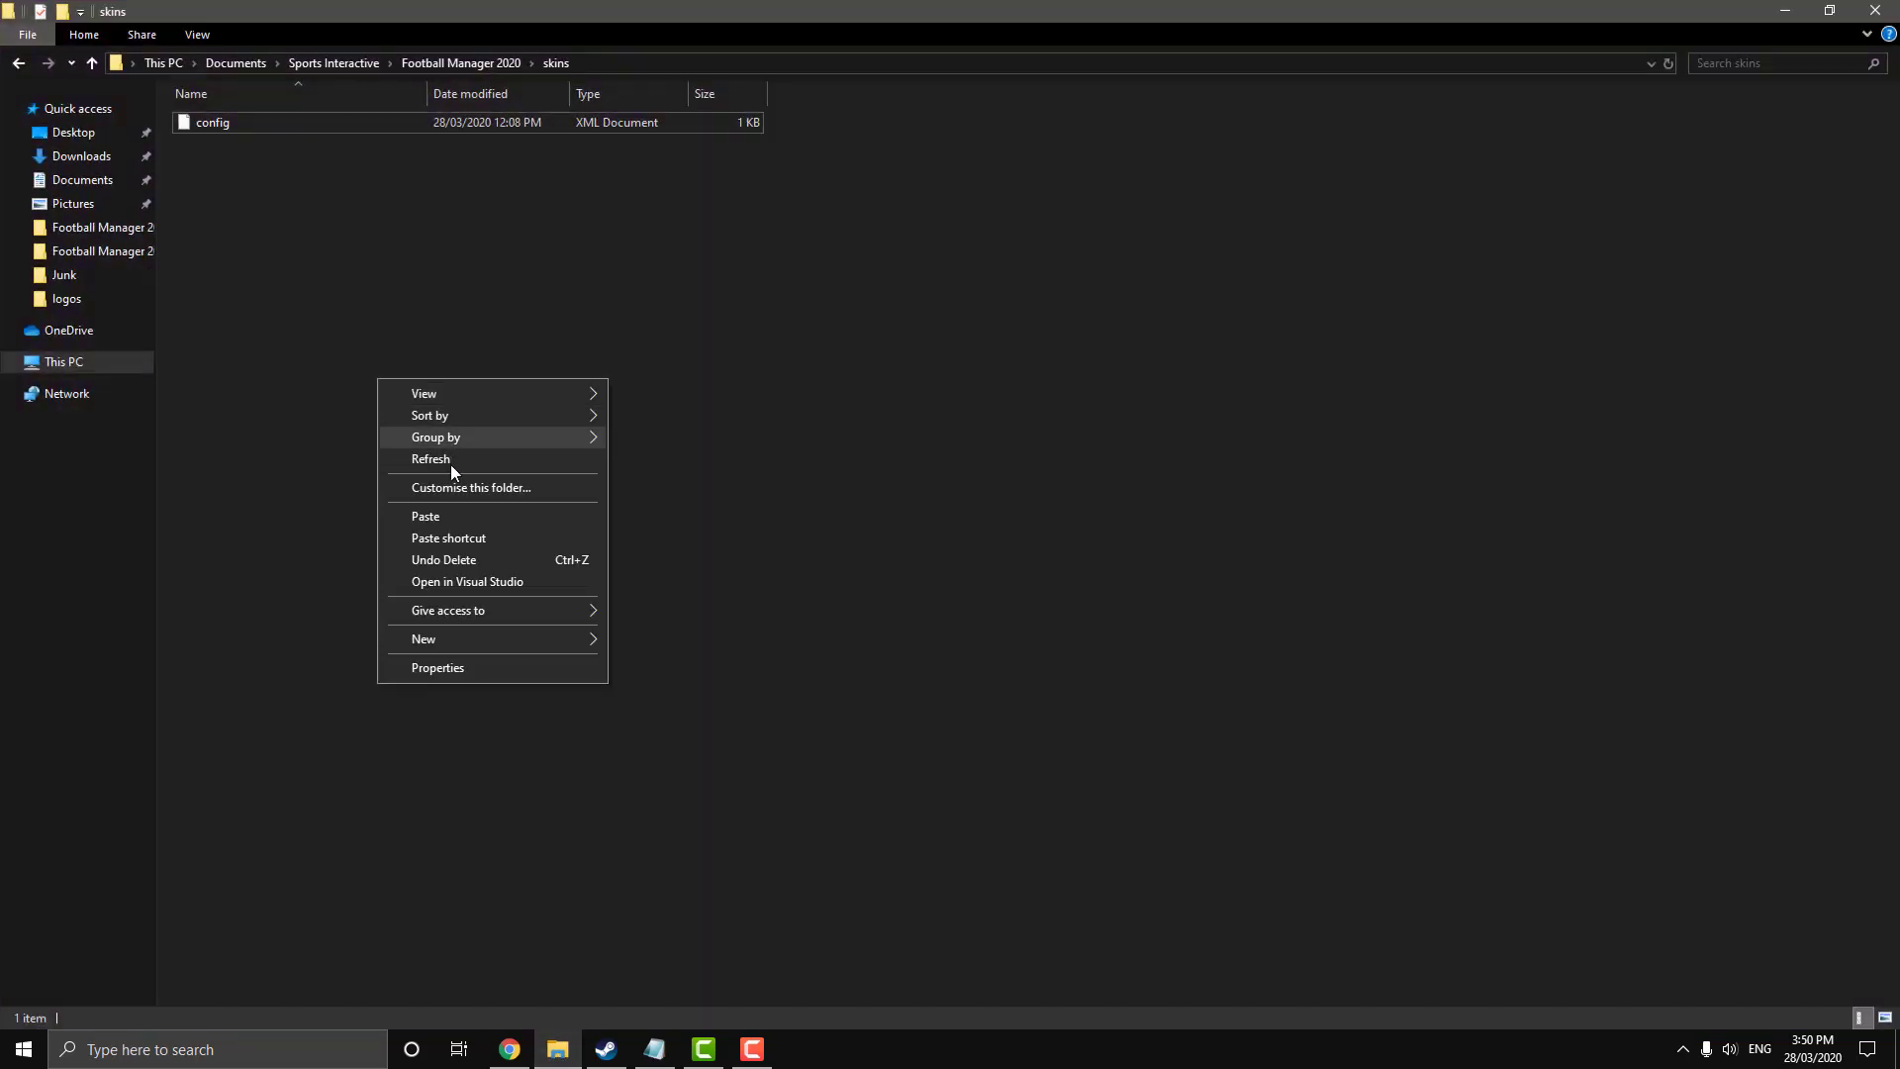
{"action": "left_click", "coordinate": [445, 516]}
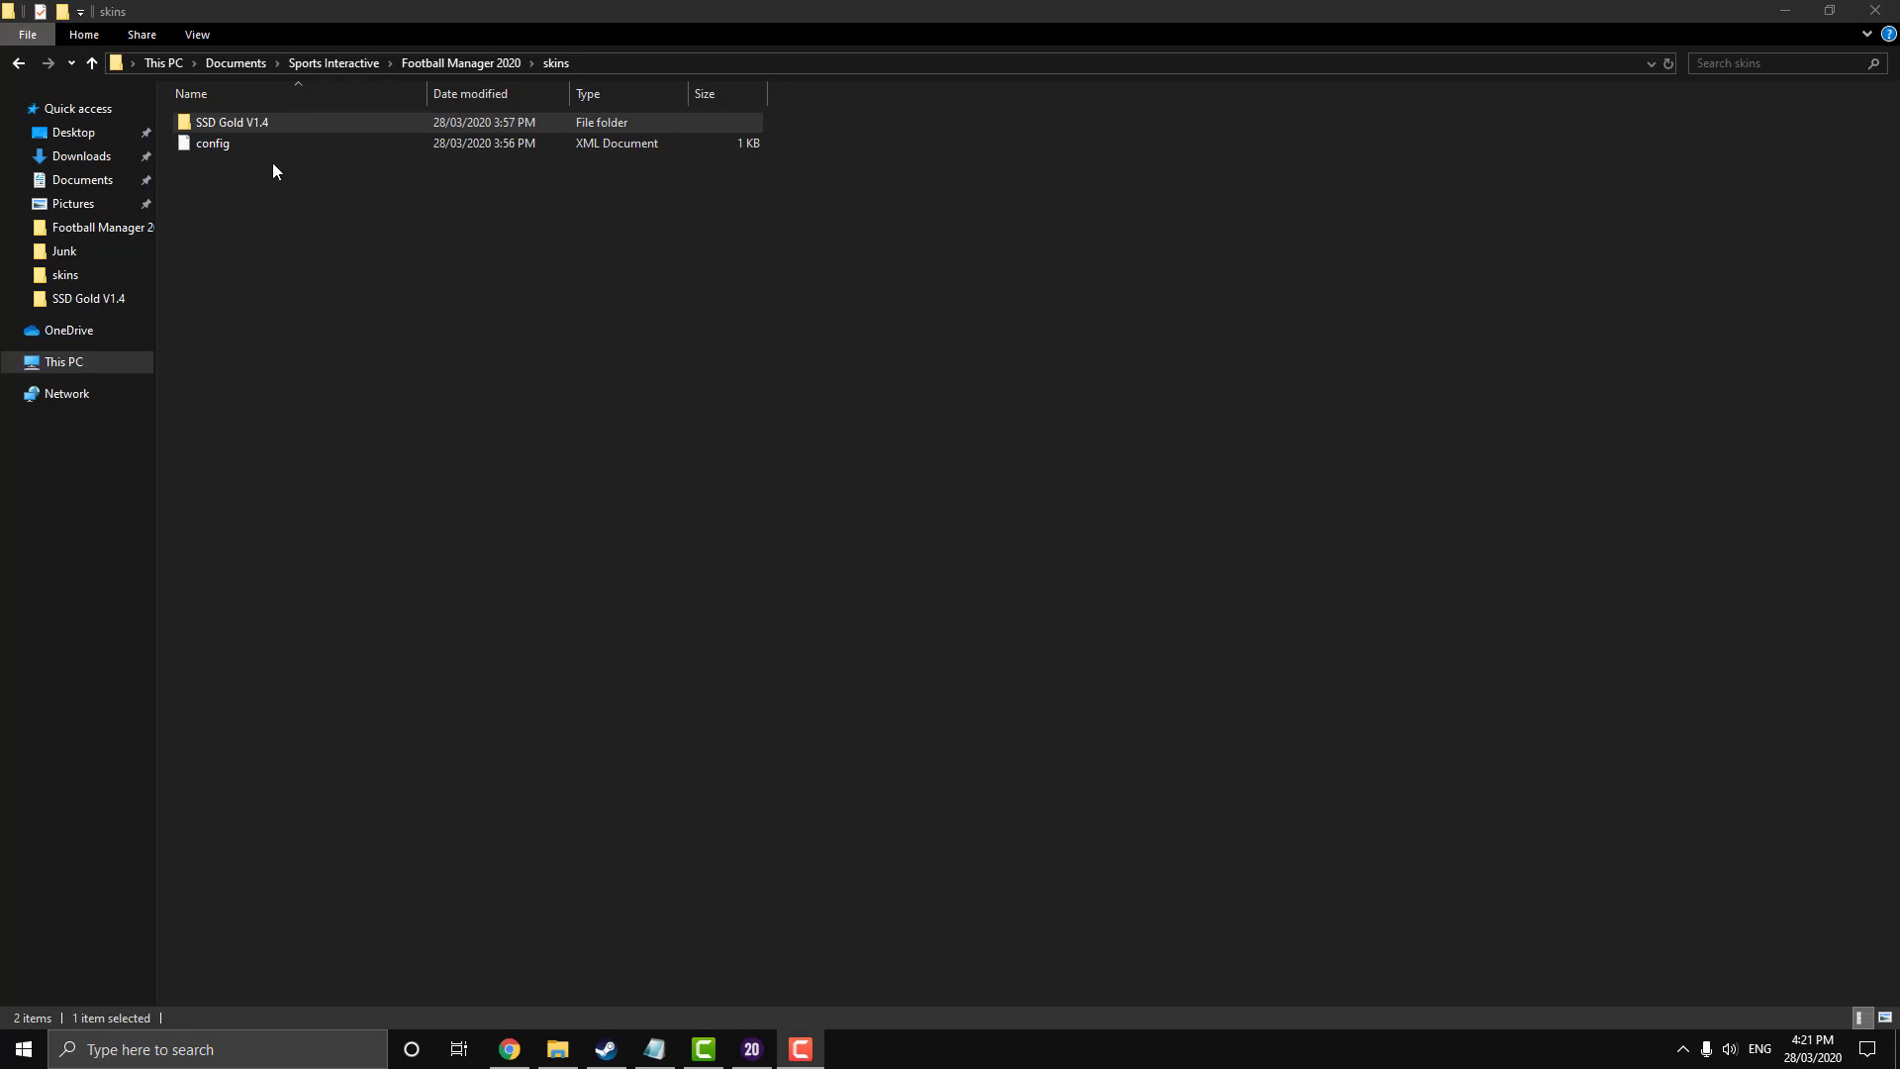
Move all contents of the nested SSD Gold V1.4 folder up into the outer SSD Gold V1.4 folder.
{"action": "double_click", "coordinate": [309, 121]}
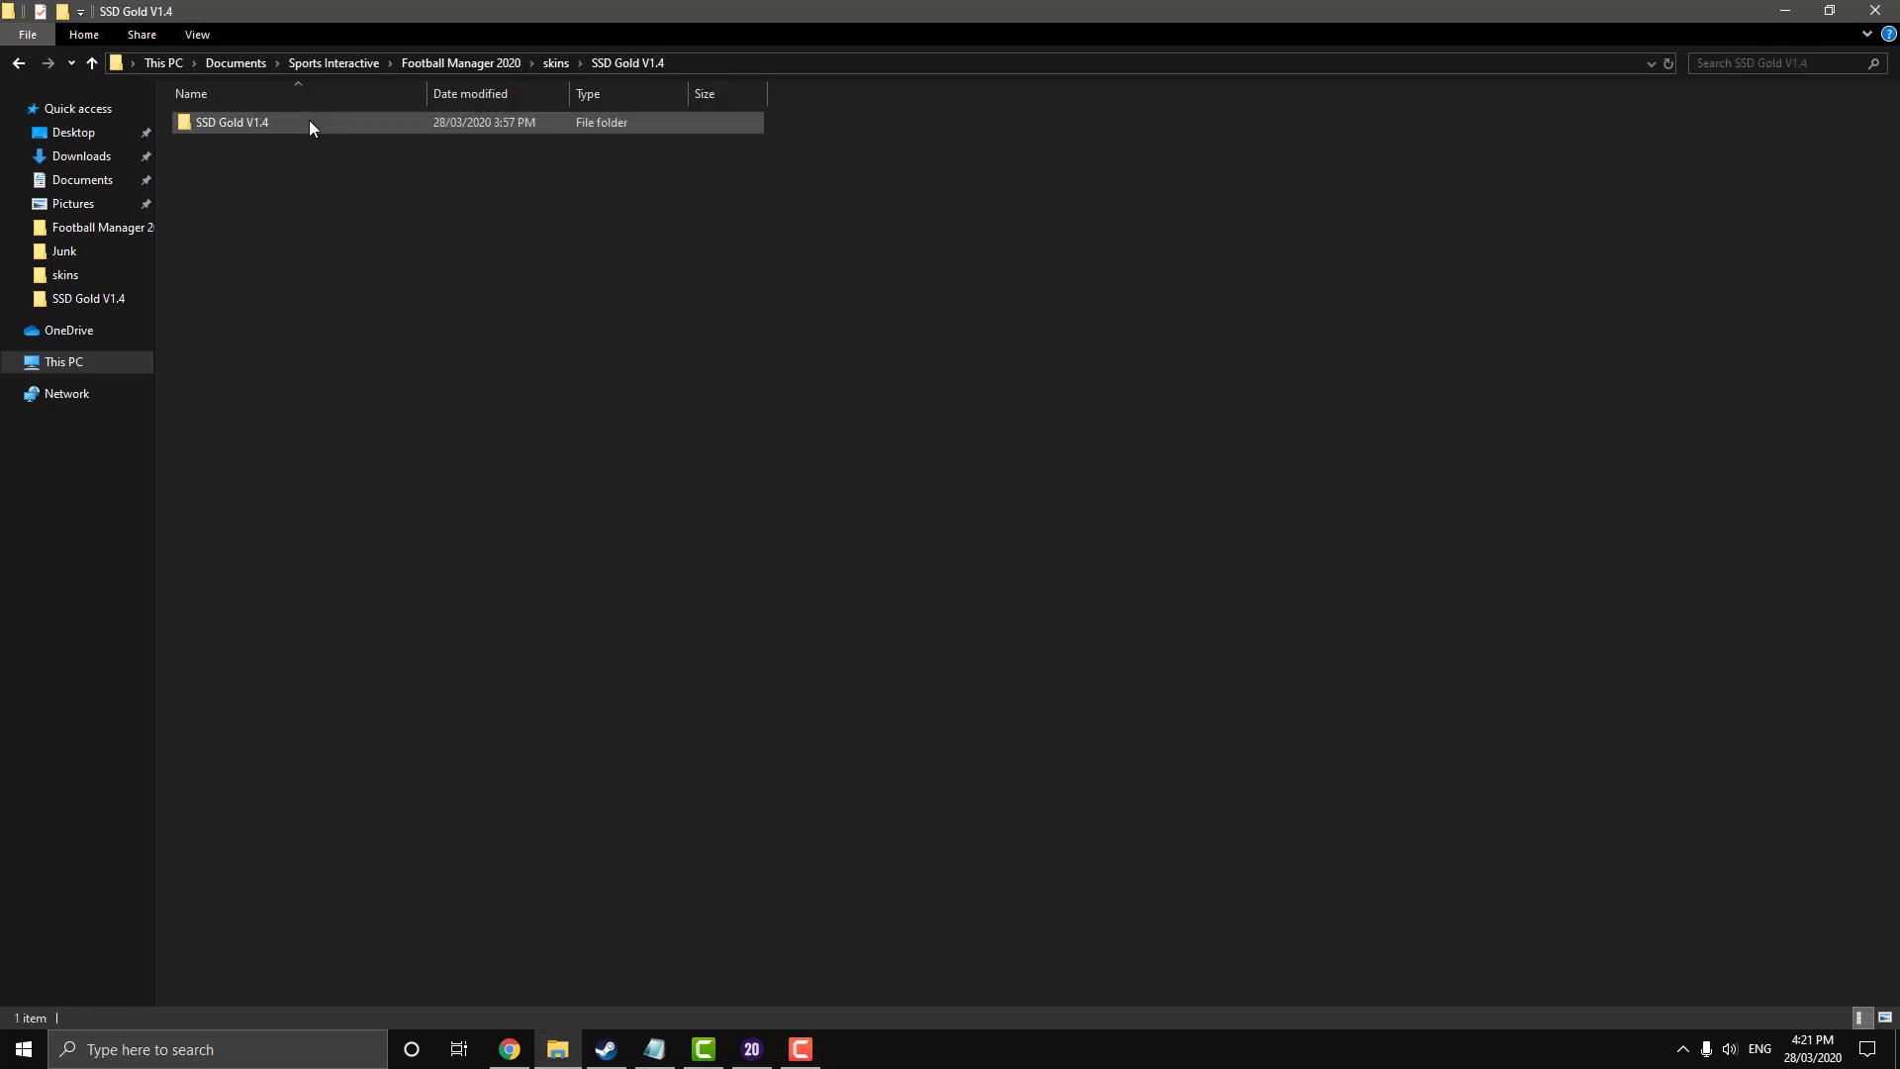
{"action": "mouse_move", "coordinate": [278, 119]}
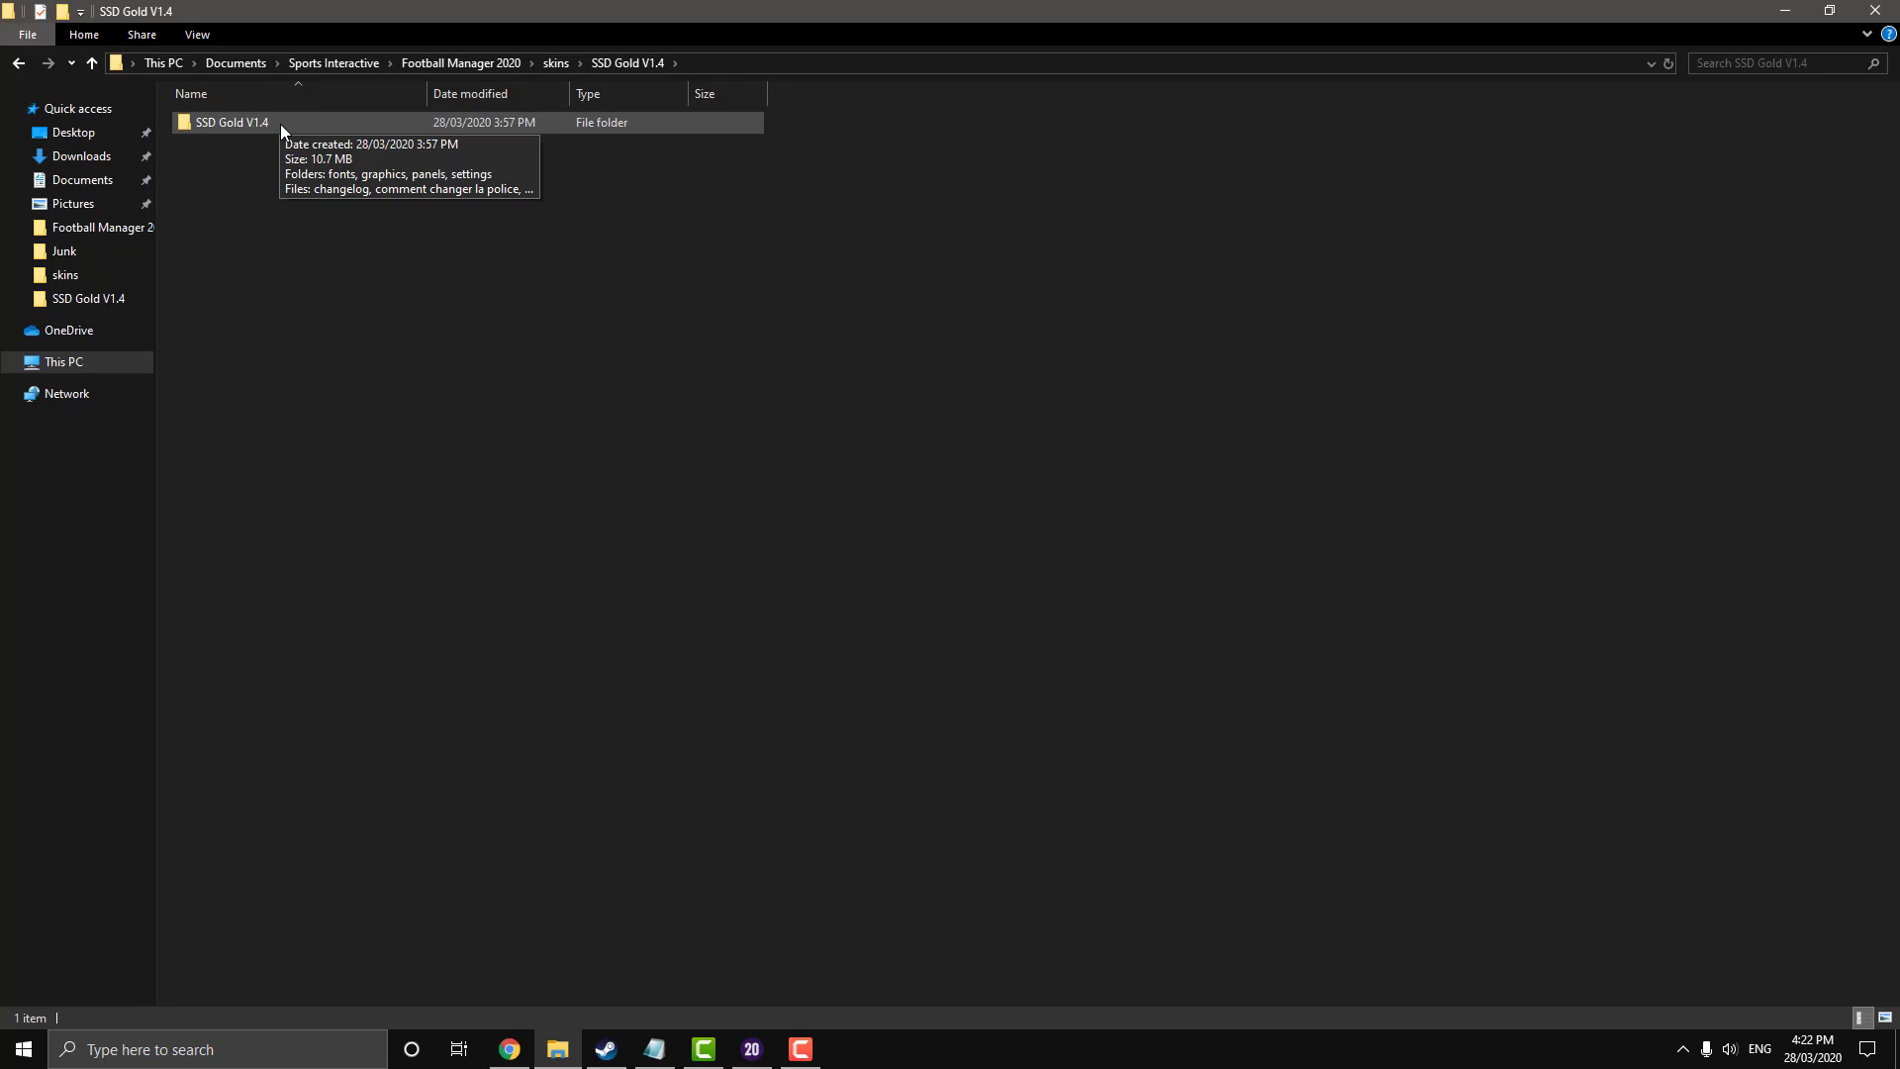
{"action": "double_click", "coordinate": [281, 123]}
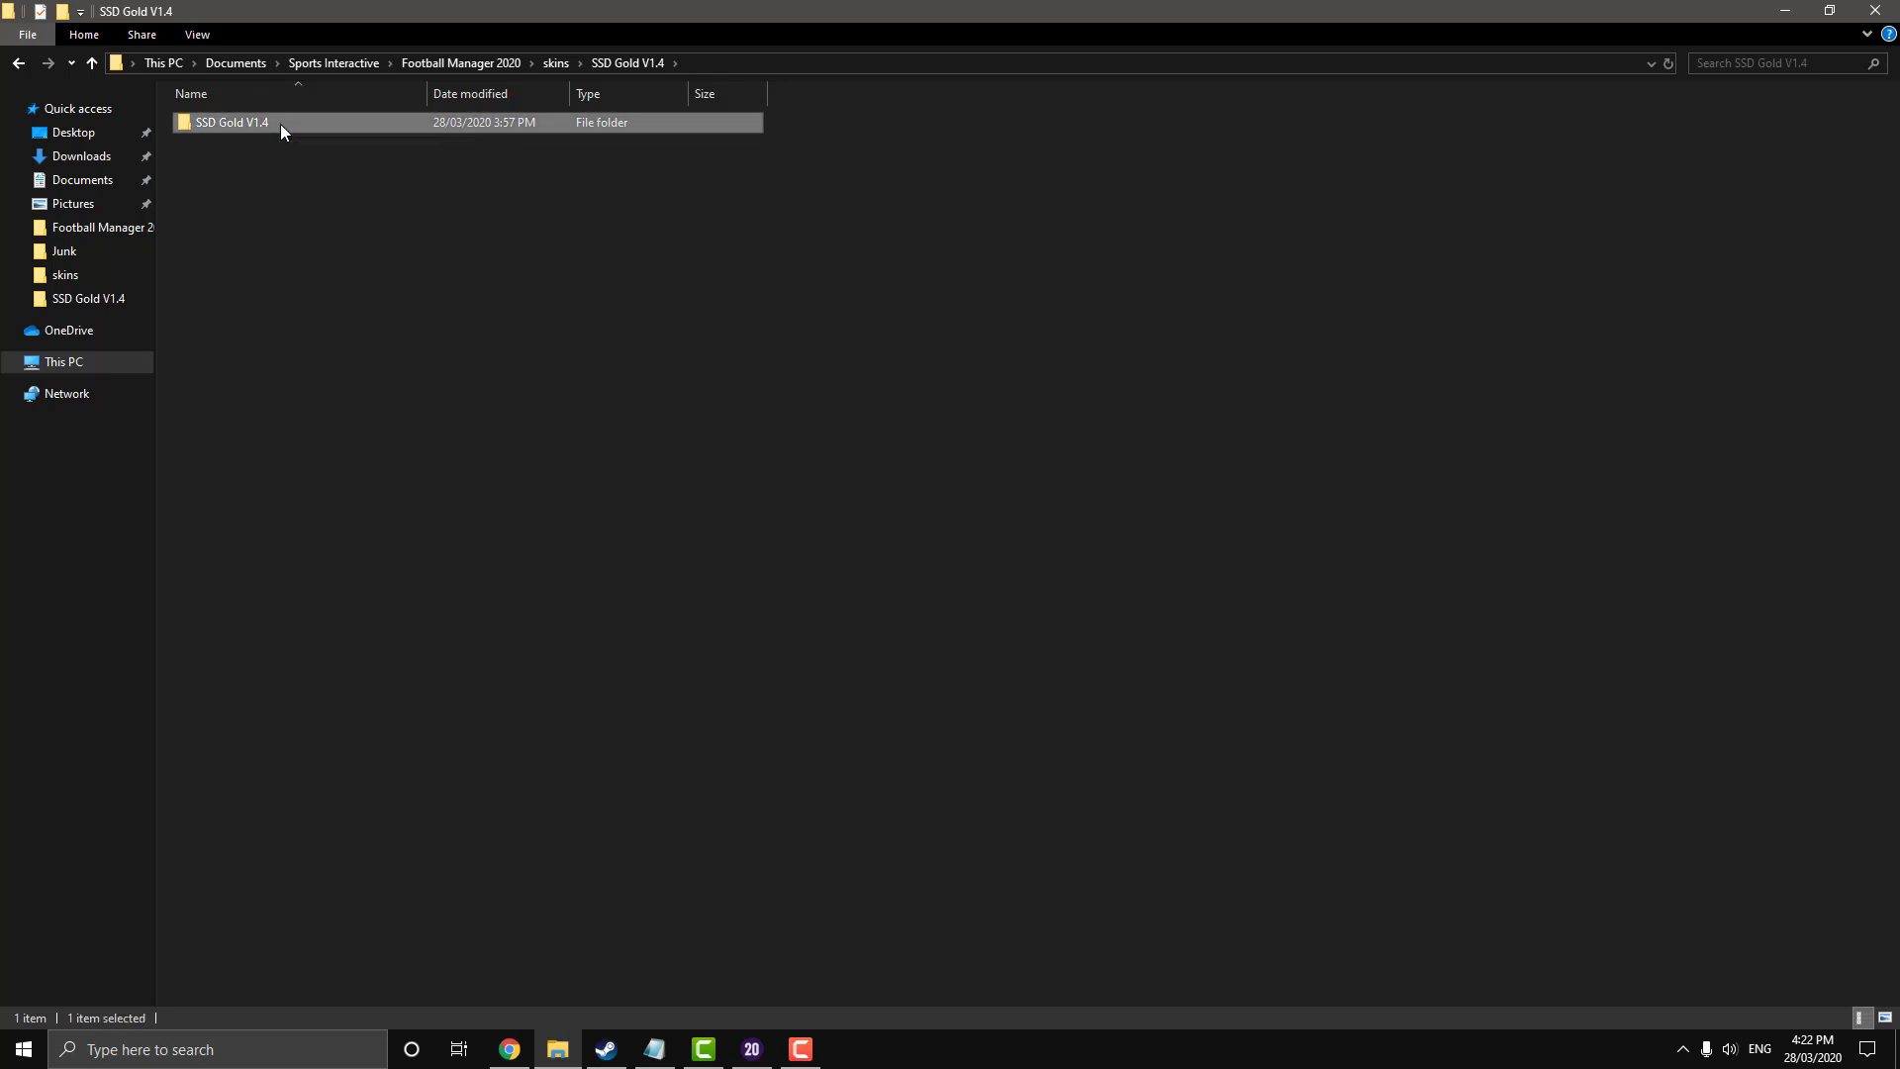
{"action": "left_click_drag", "start_coordinate": [303, 426], "coordinate": [200, 92]}
{"action": "right_click", "coordinate": [199, 152]}
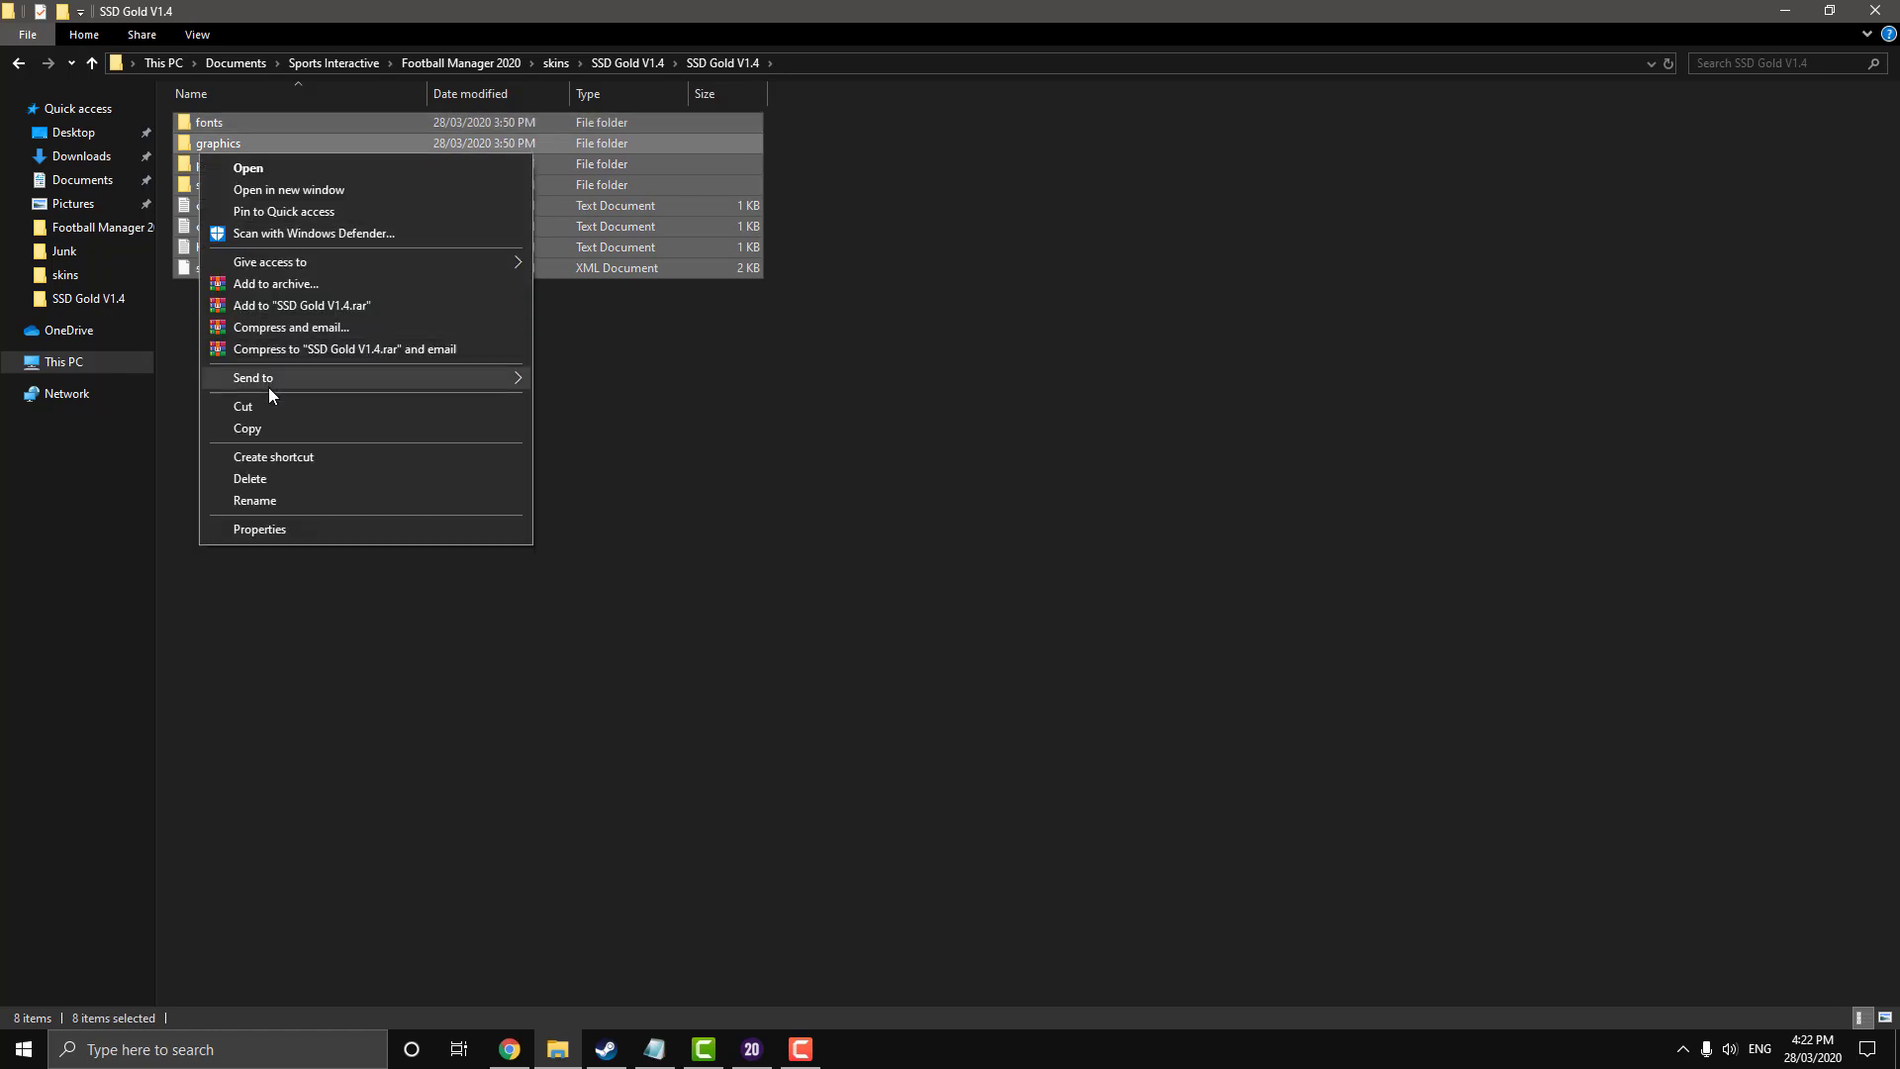
{"action": "left_click", "coordinate": [245, 402]}
{"action": "left_click", "coordinate": [624, 65]}
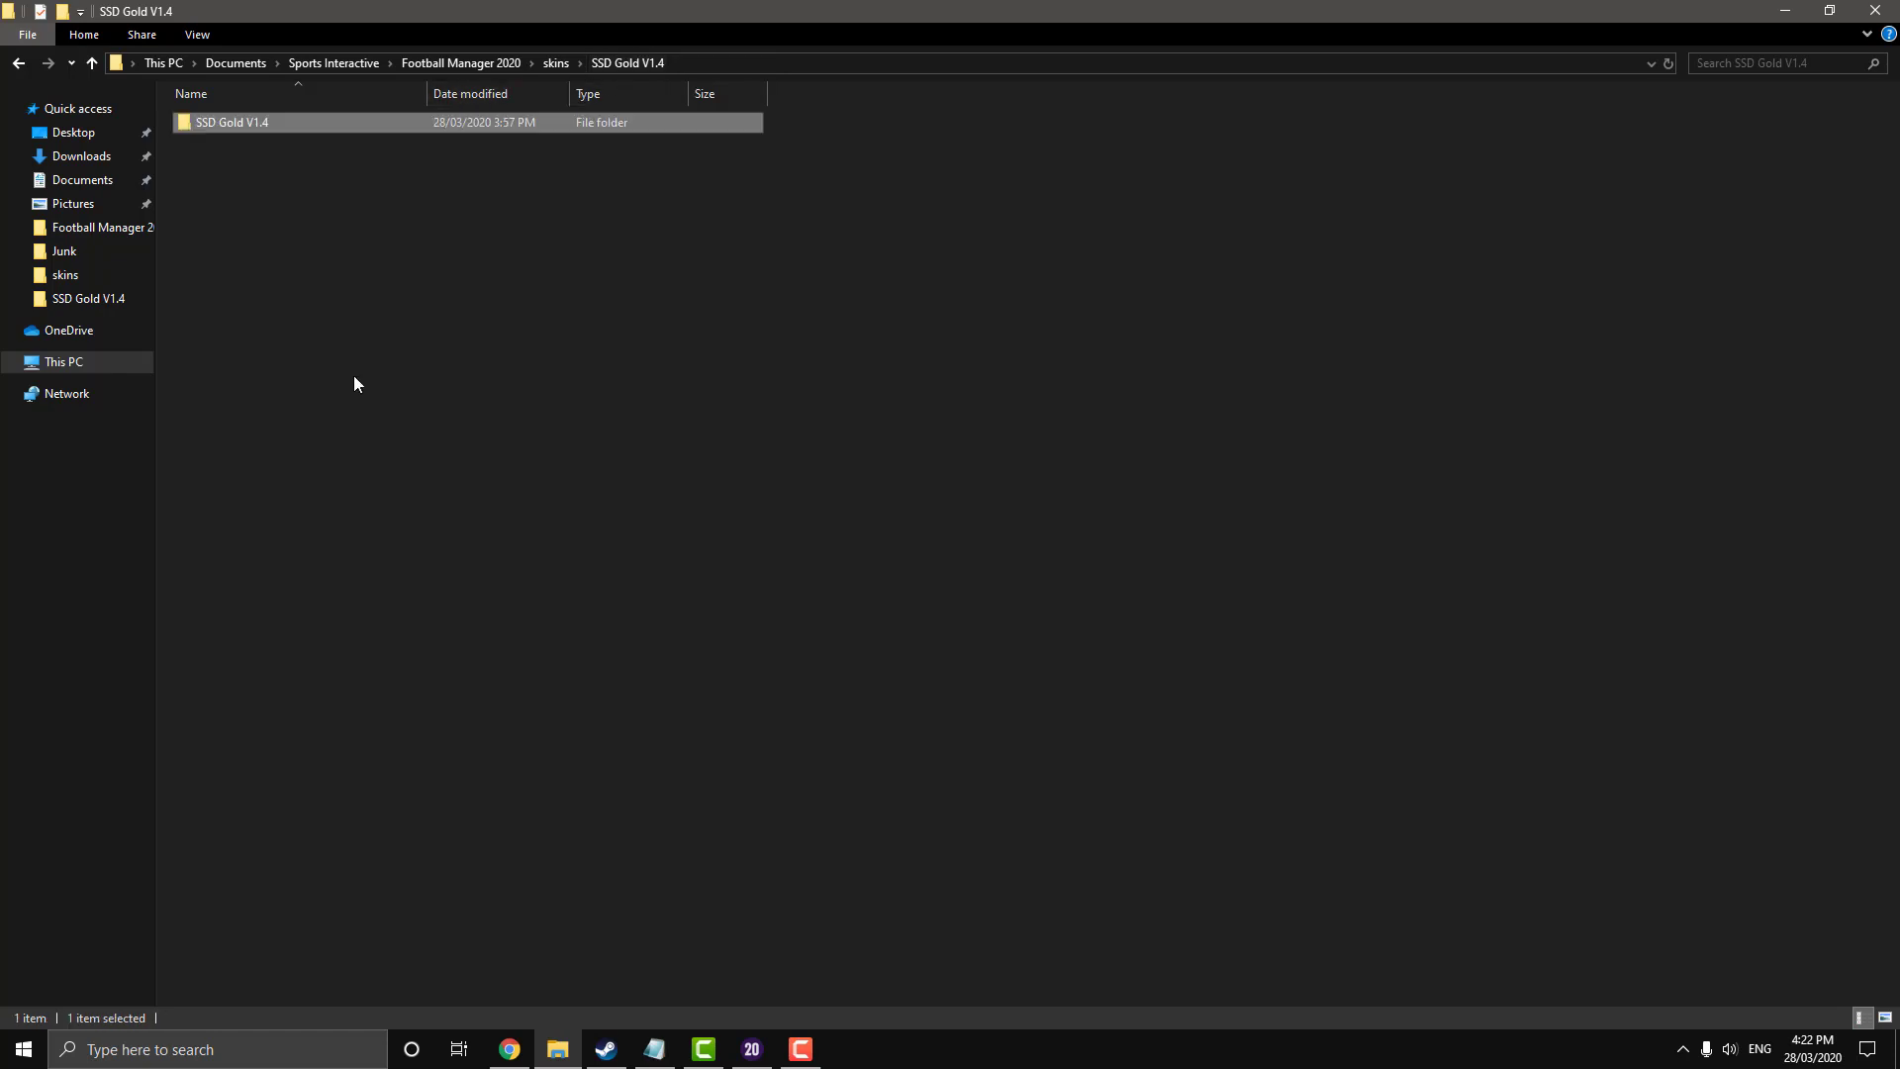
{"action": "right_click", "coordinate": [354, 377]}
{"action": "left_click", "coordinate": [429, 514]}
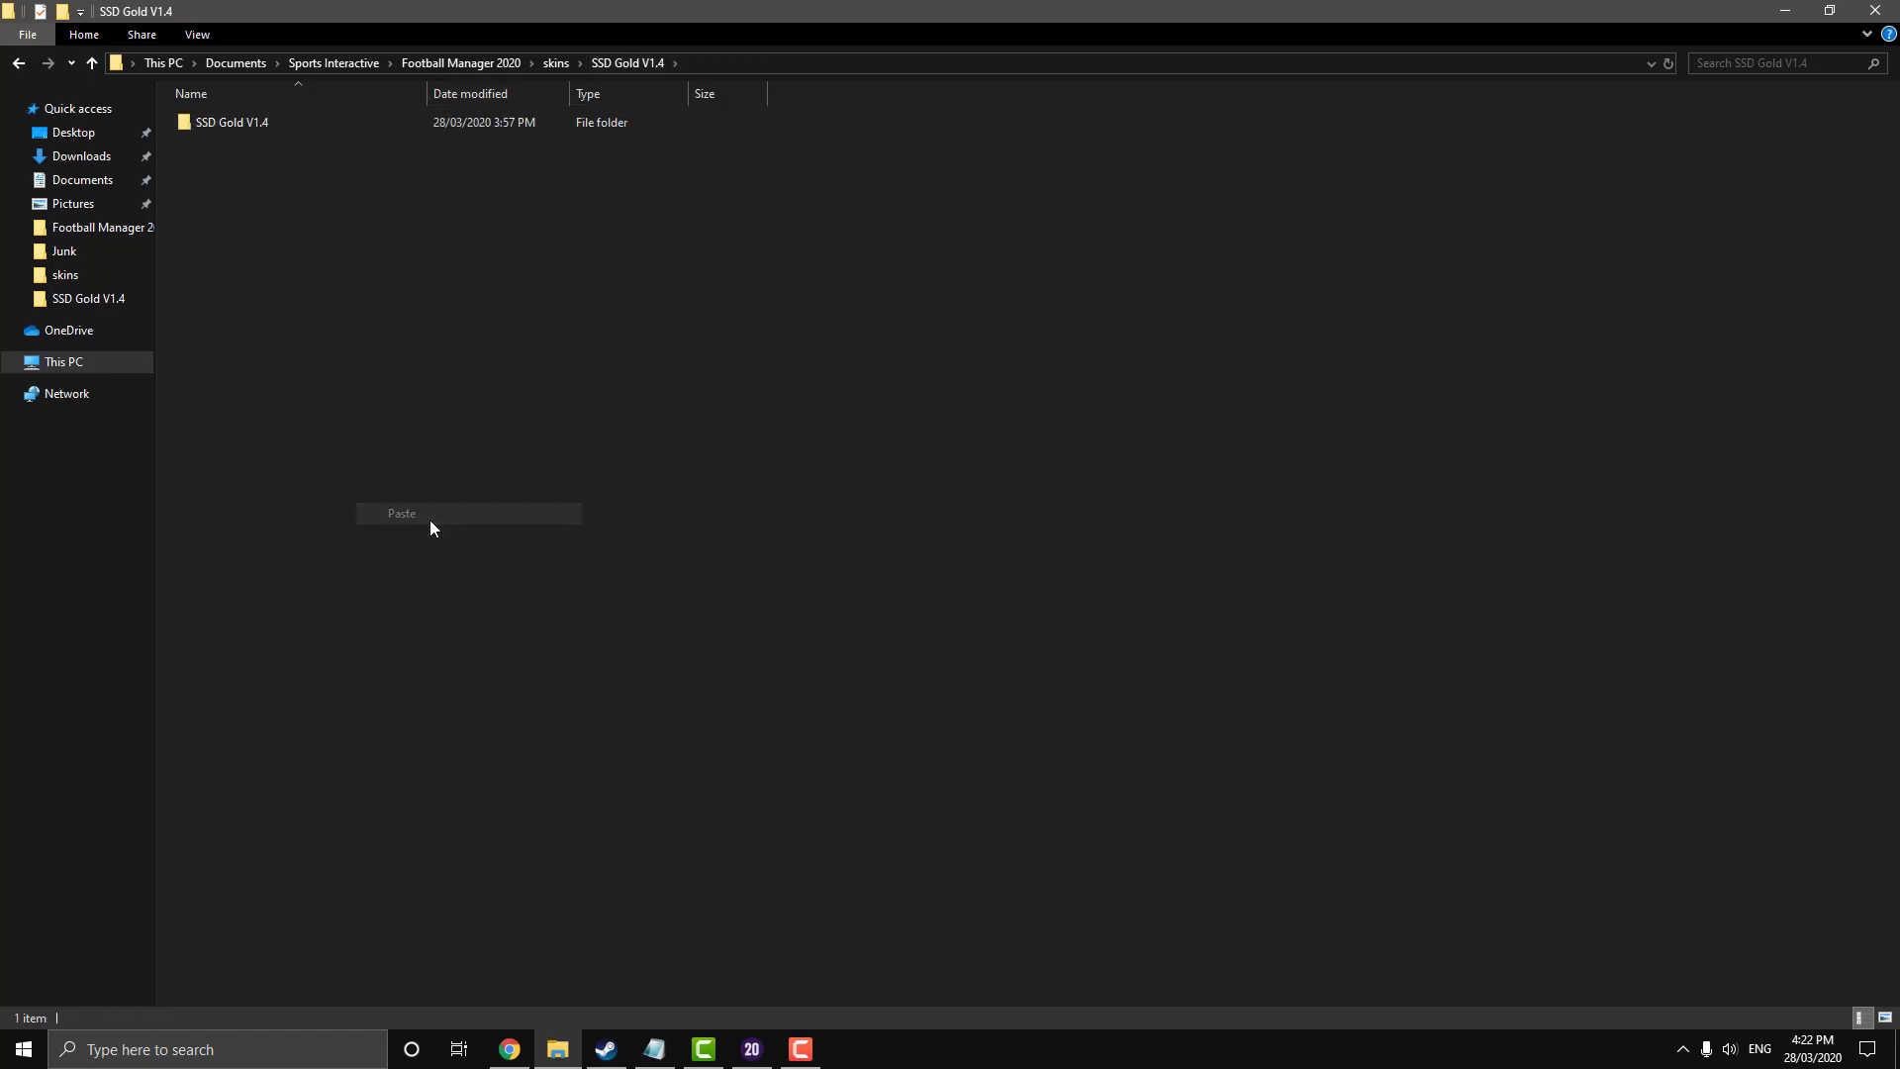
Delete the emptied inner SSD Gold V1.4 folder and return to the skins folder.
{"action": "right_click", "coordinate": [217, 206]}
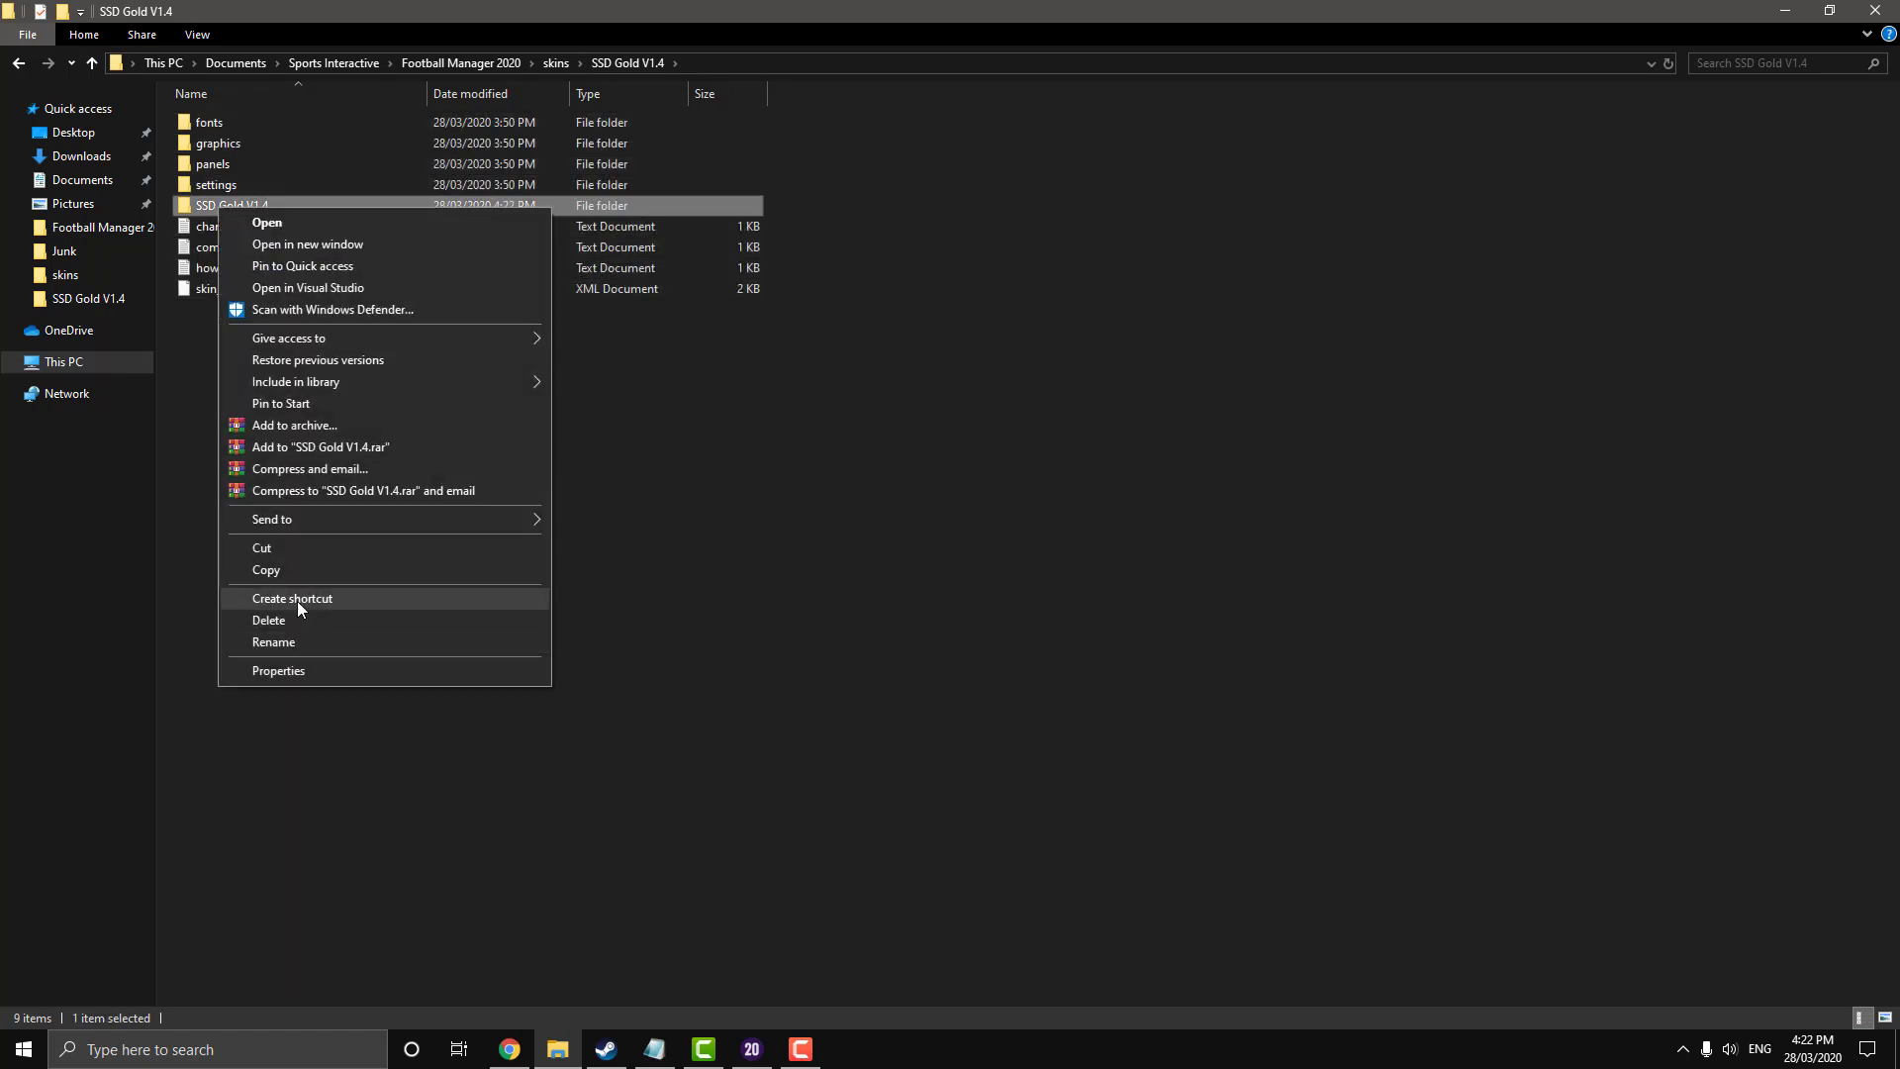
{"action": "left_click", "coordinate": [269, 618]}
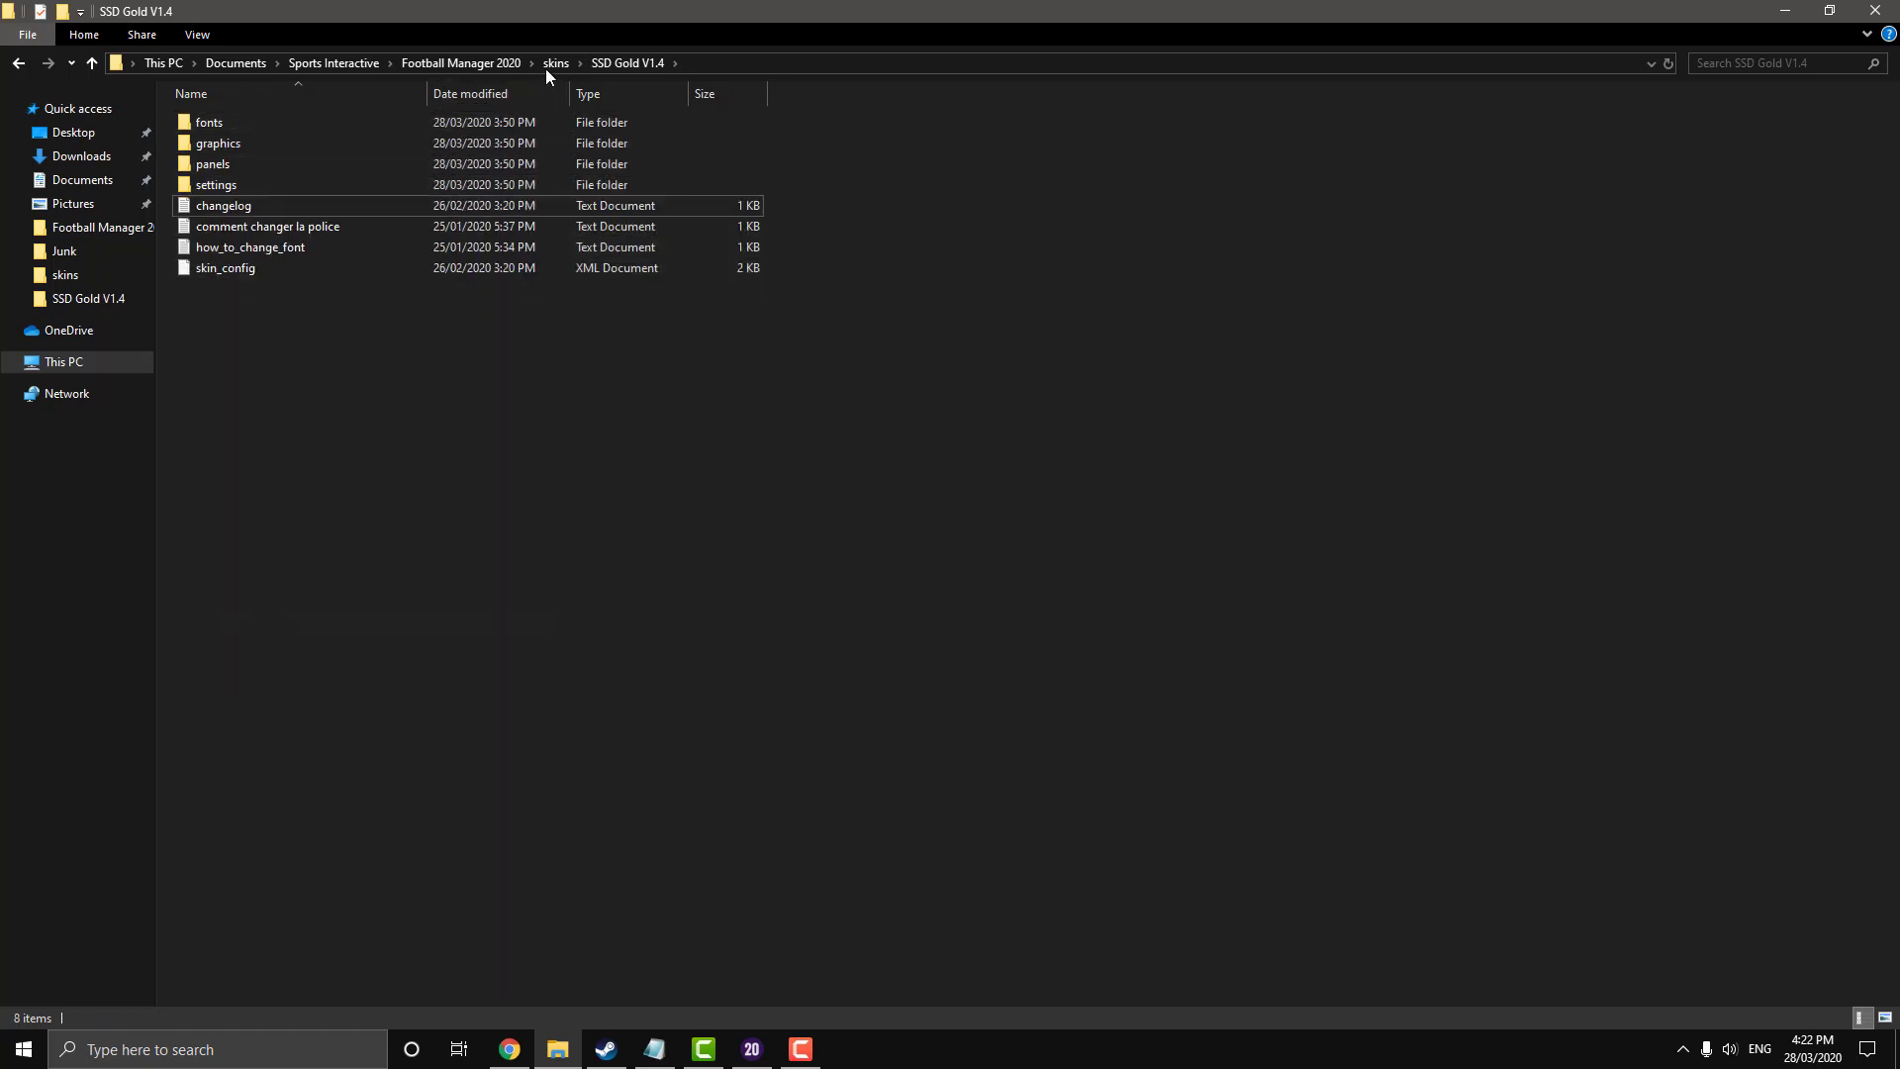
{"action": "left_click", "coordinate": [554, 63]}
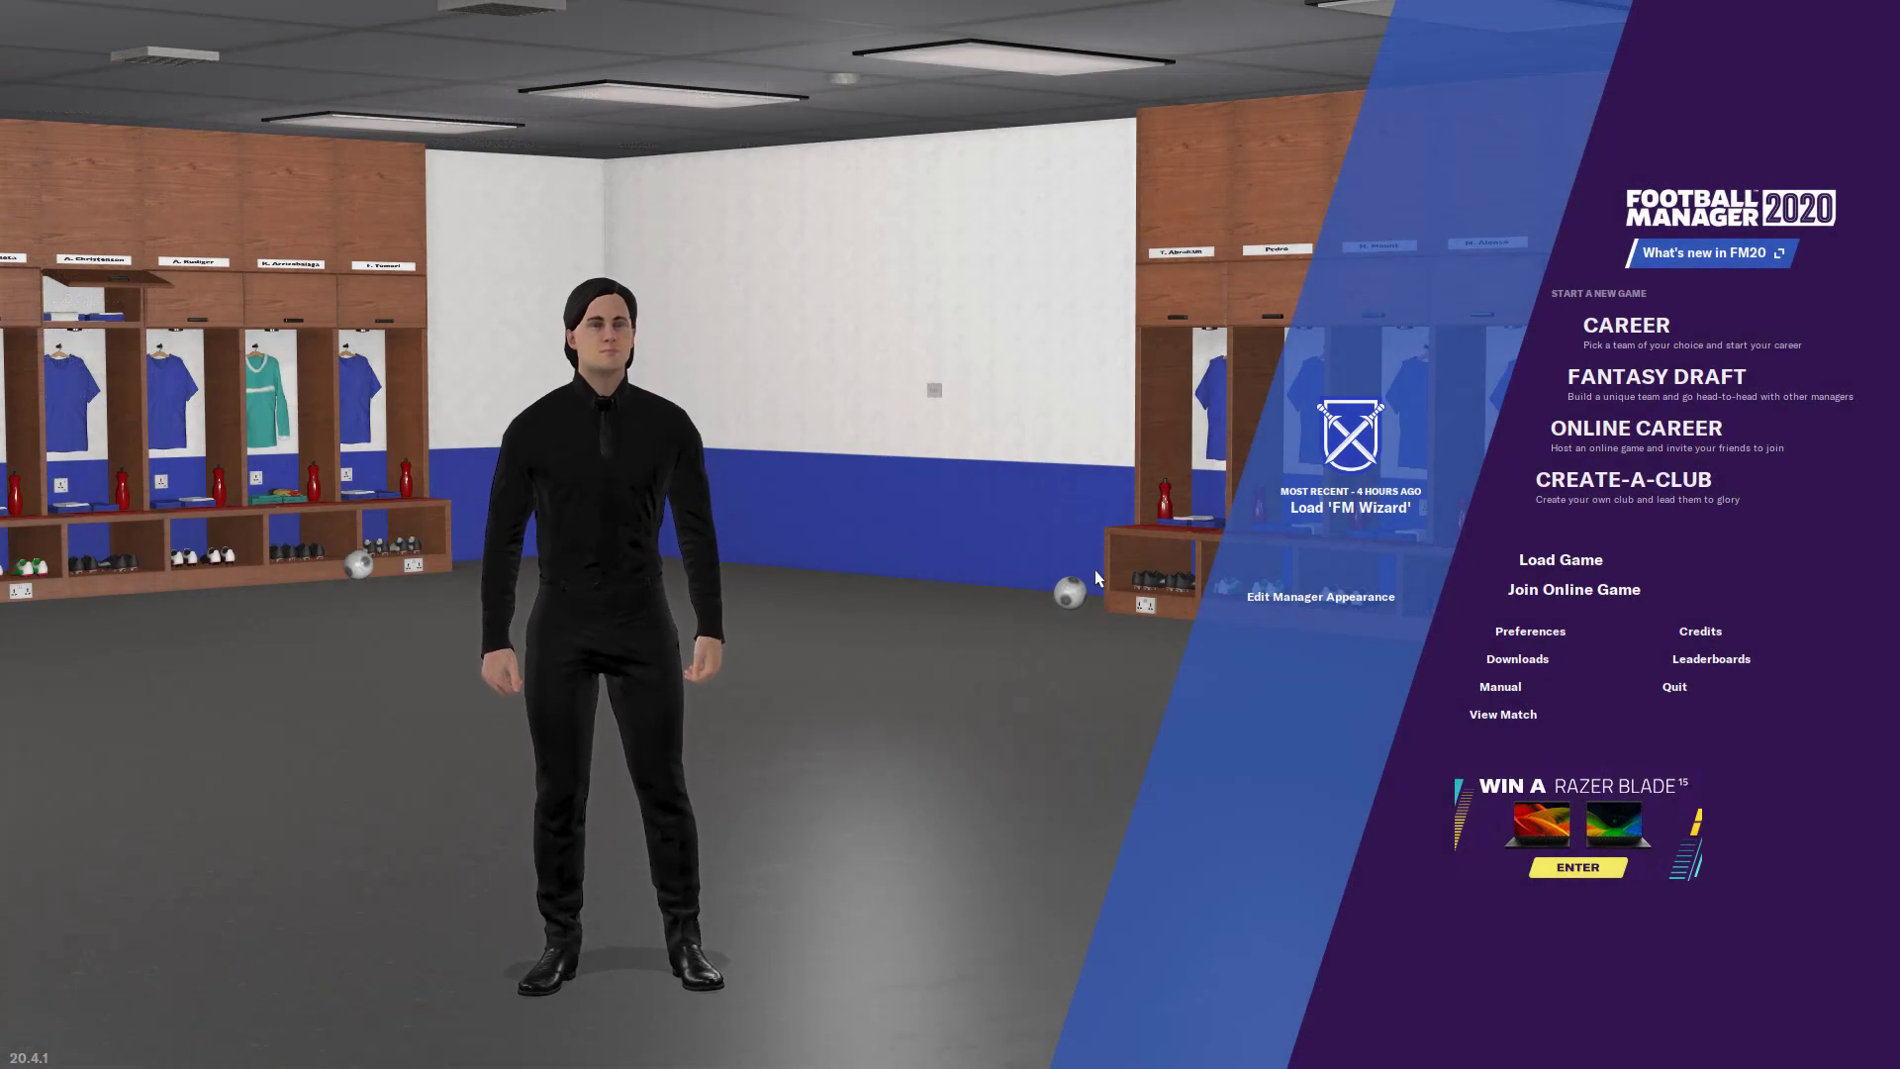
In Football Manager 2020, set the skin to SSD Gold v1.4 in the advanced Interface preferences and confirm the change.
{"action": "left_click", "coordinate": [1561, 633]}
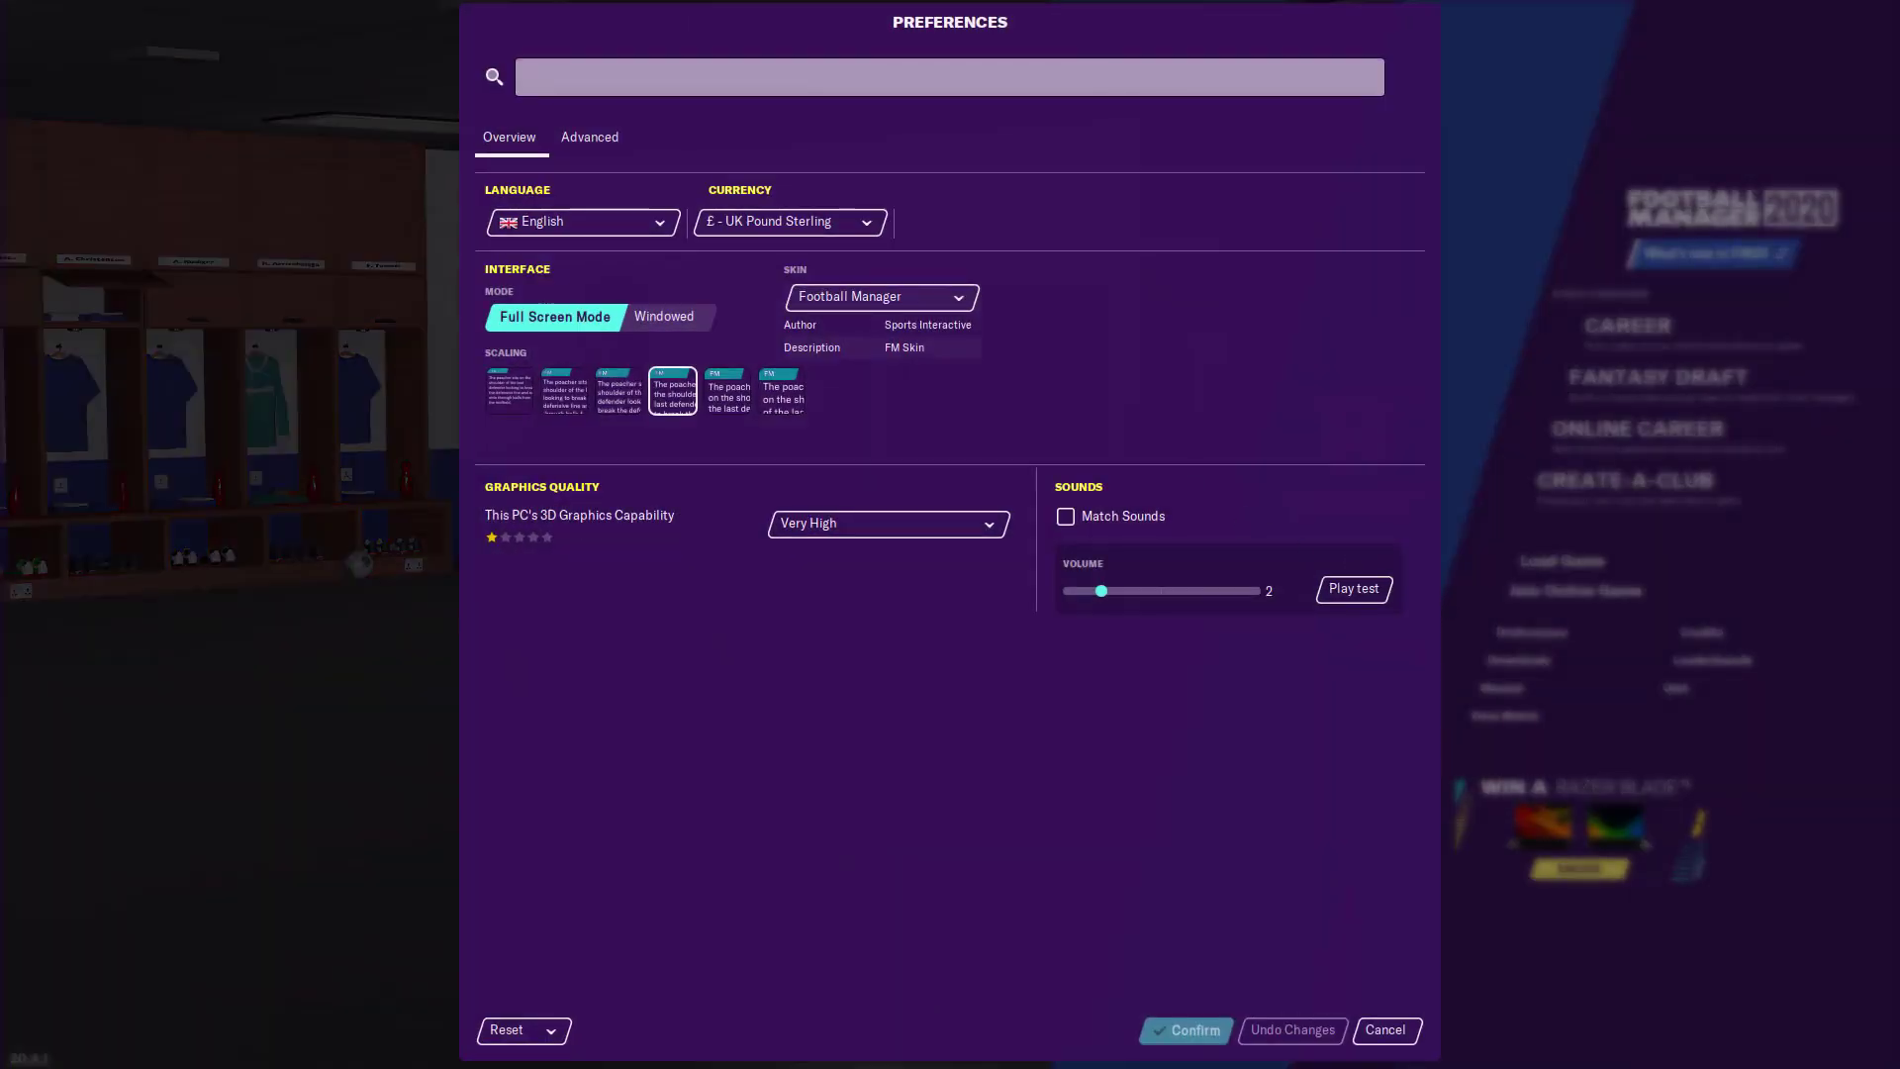
{"action": "left_click", "coordinate": [588, 151]}
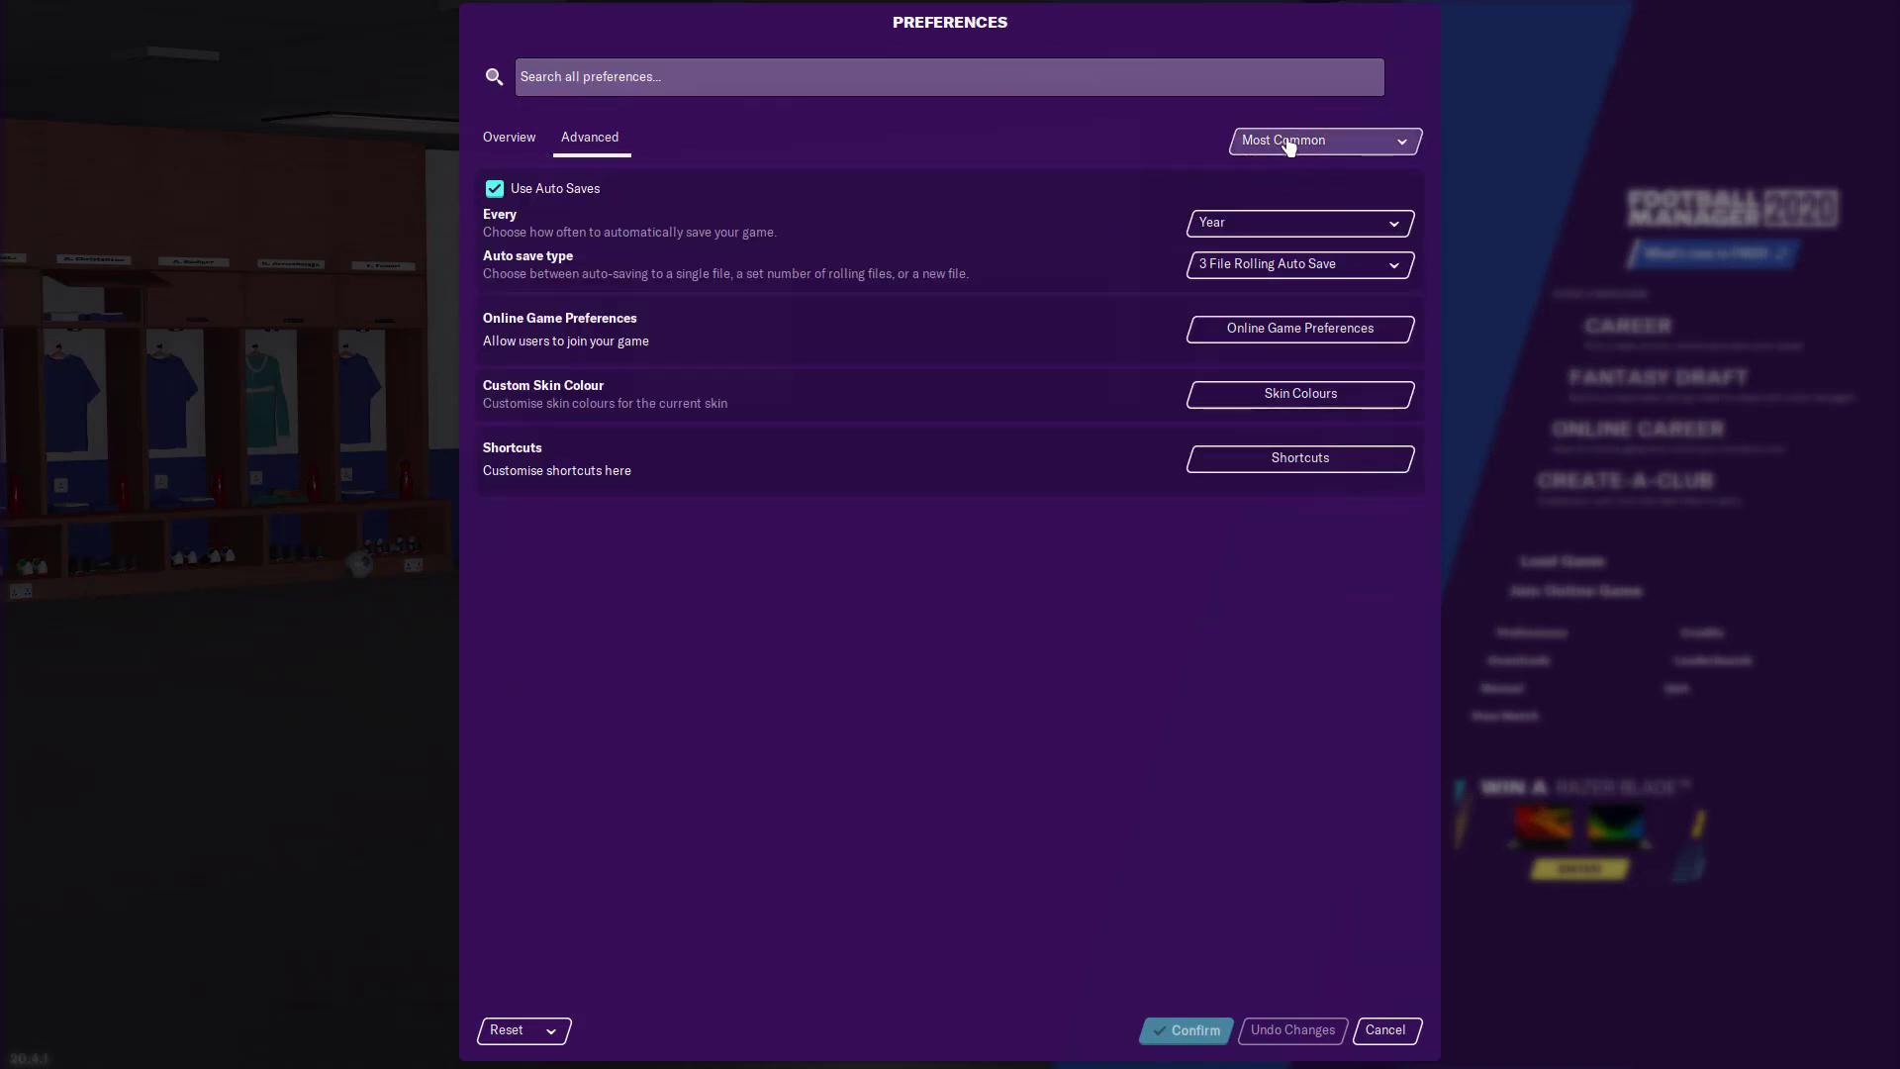
{"action": "left_click", "coordinate": [1287, 145]}
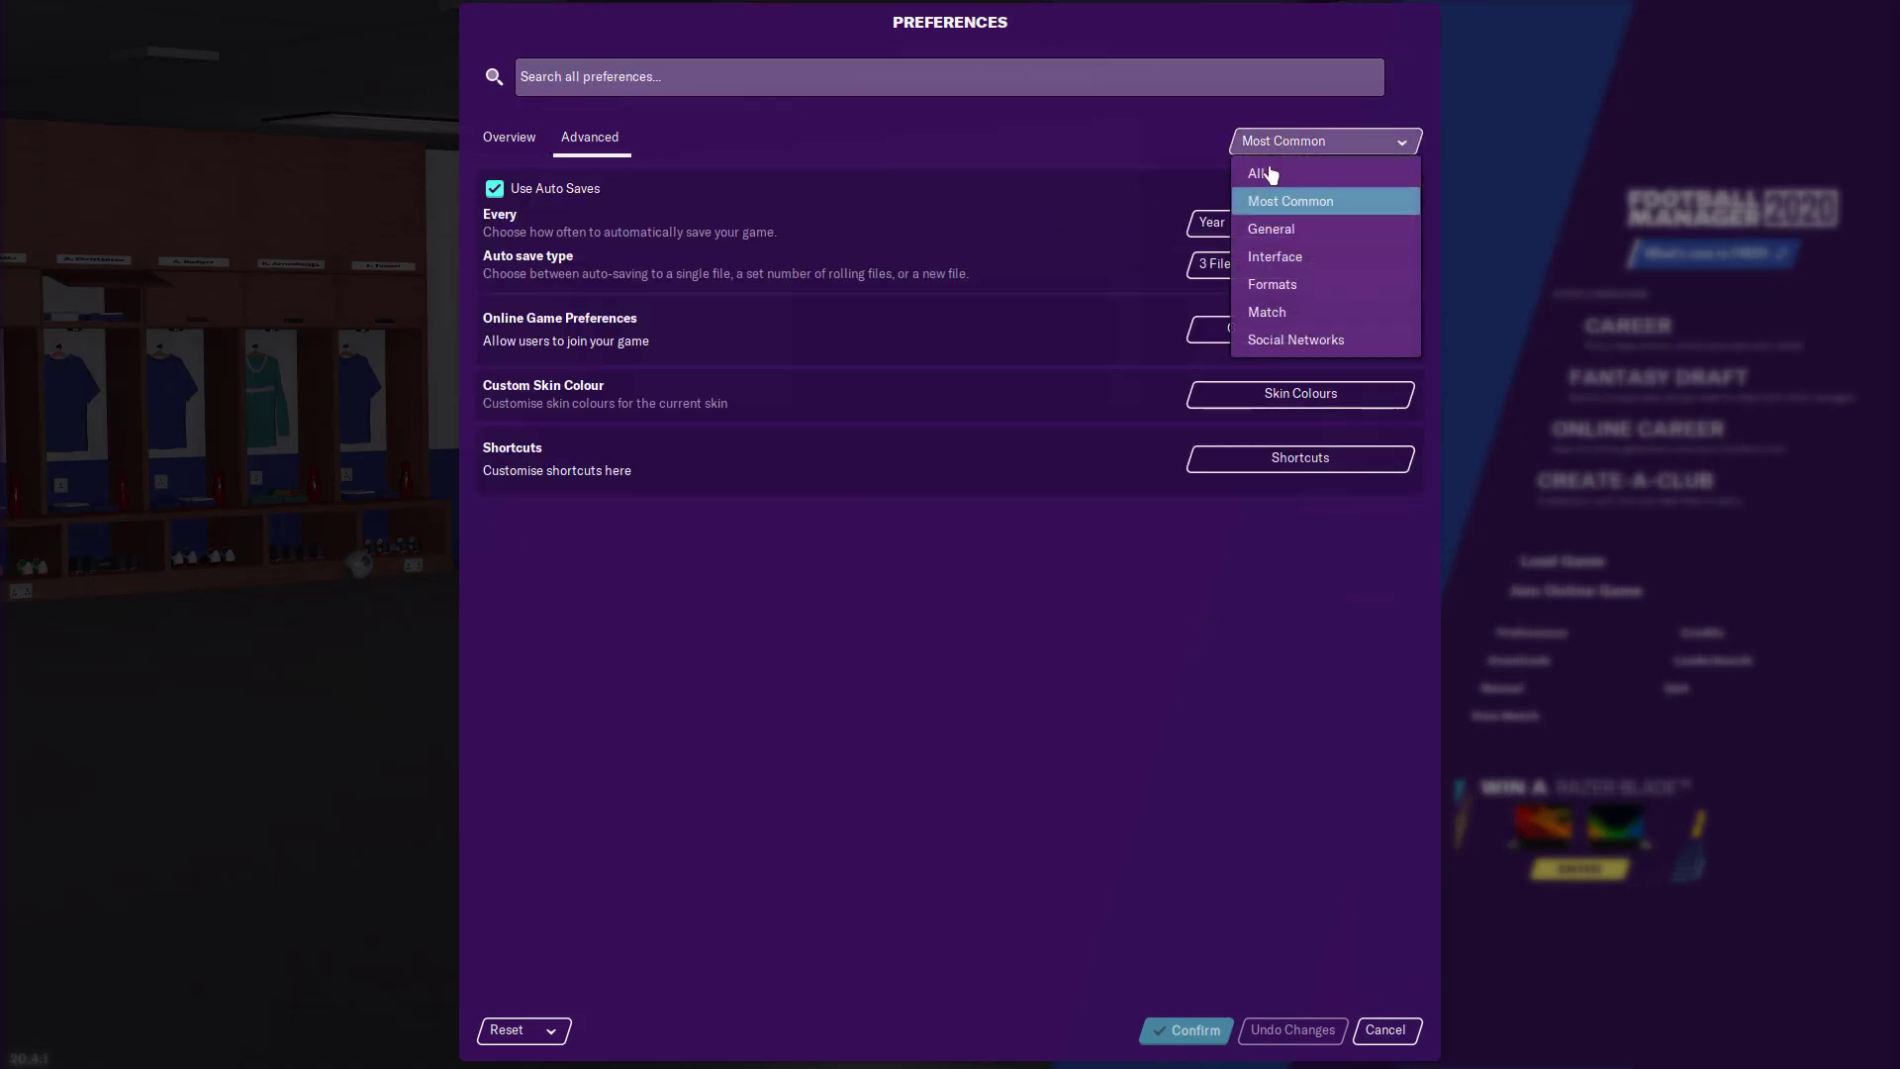
{"action": "left_click", "coordinate": [1287, 262]}
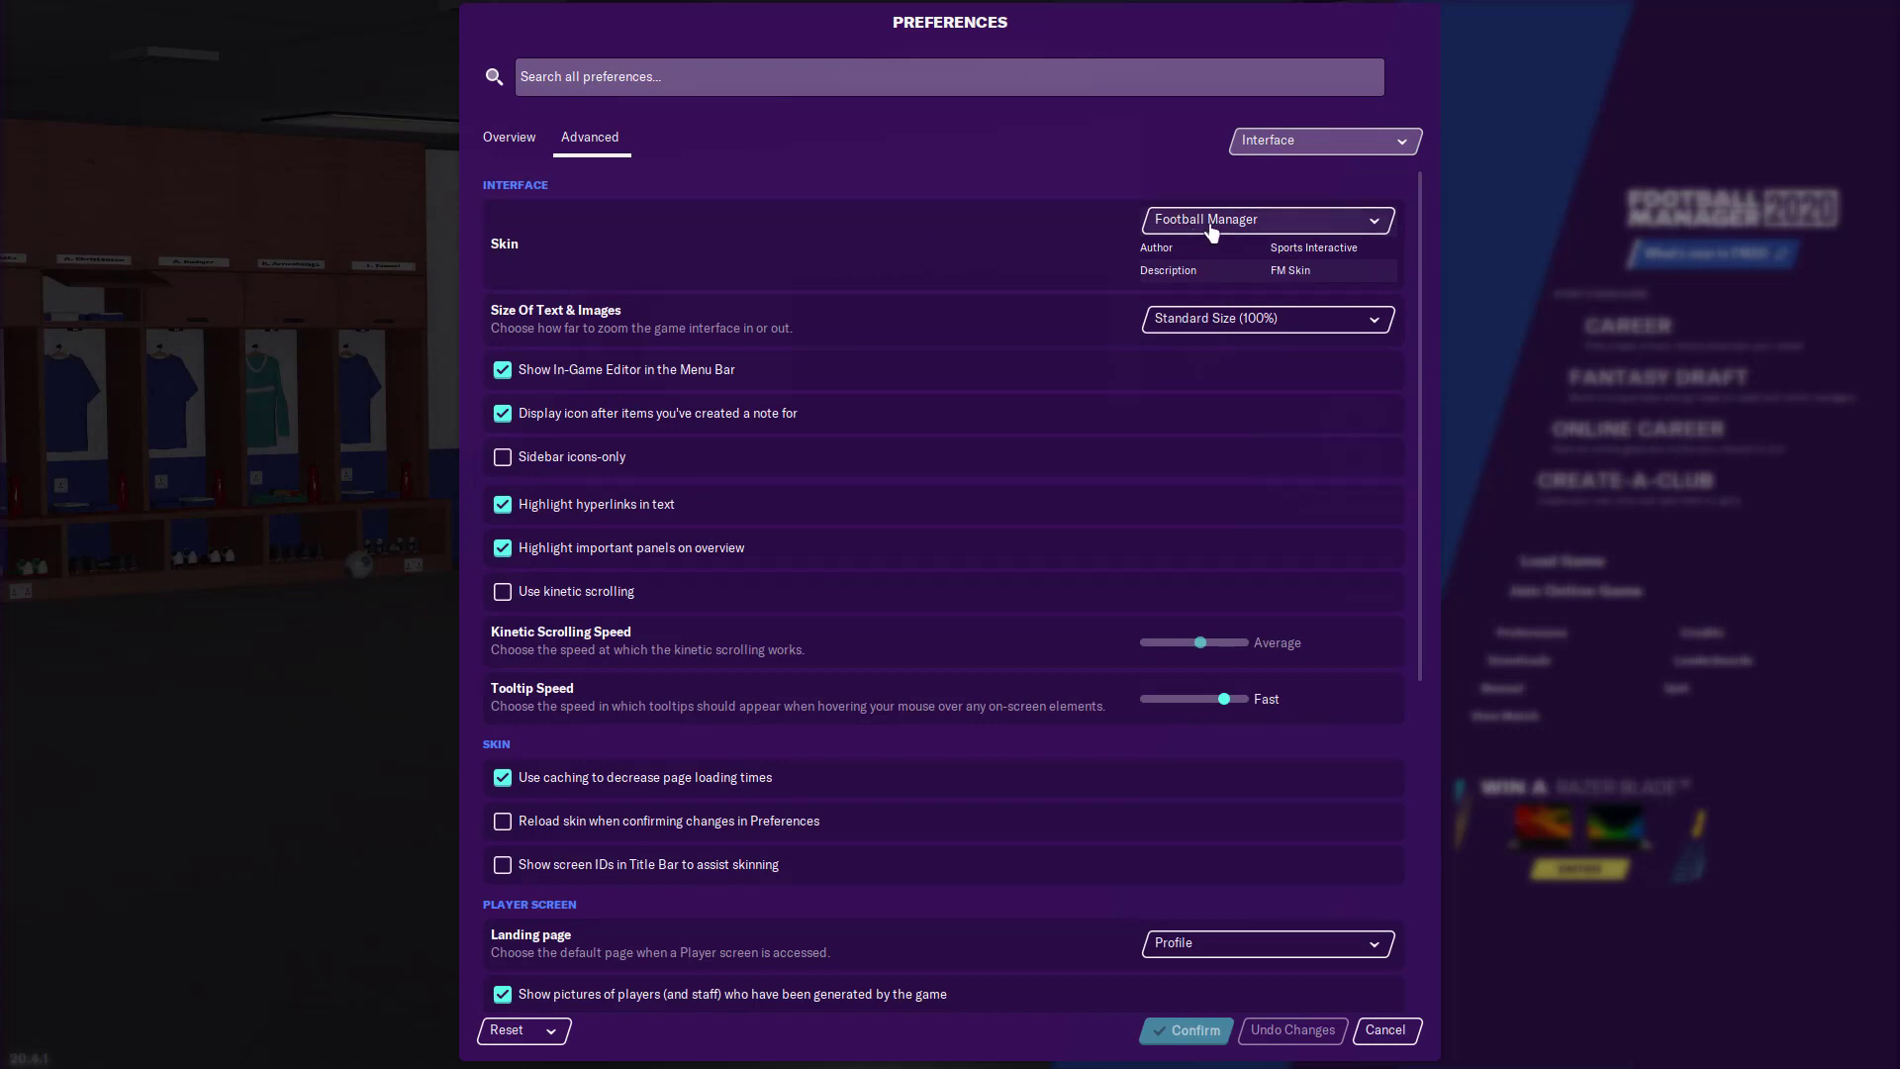
{"action": "left_click", "coordinate": [1358, 219]}
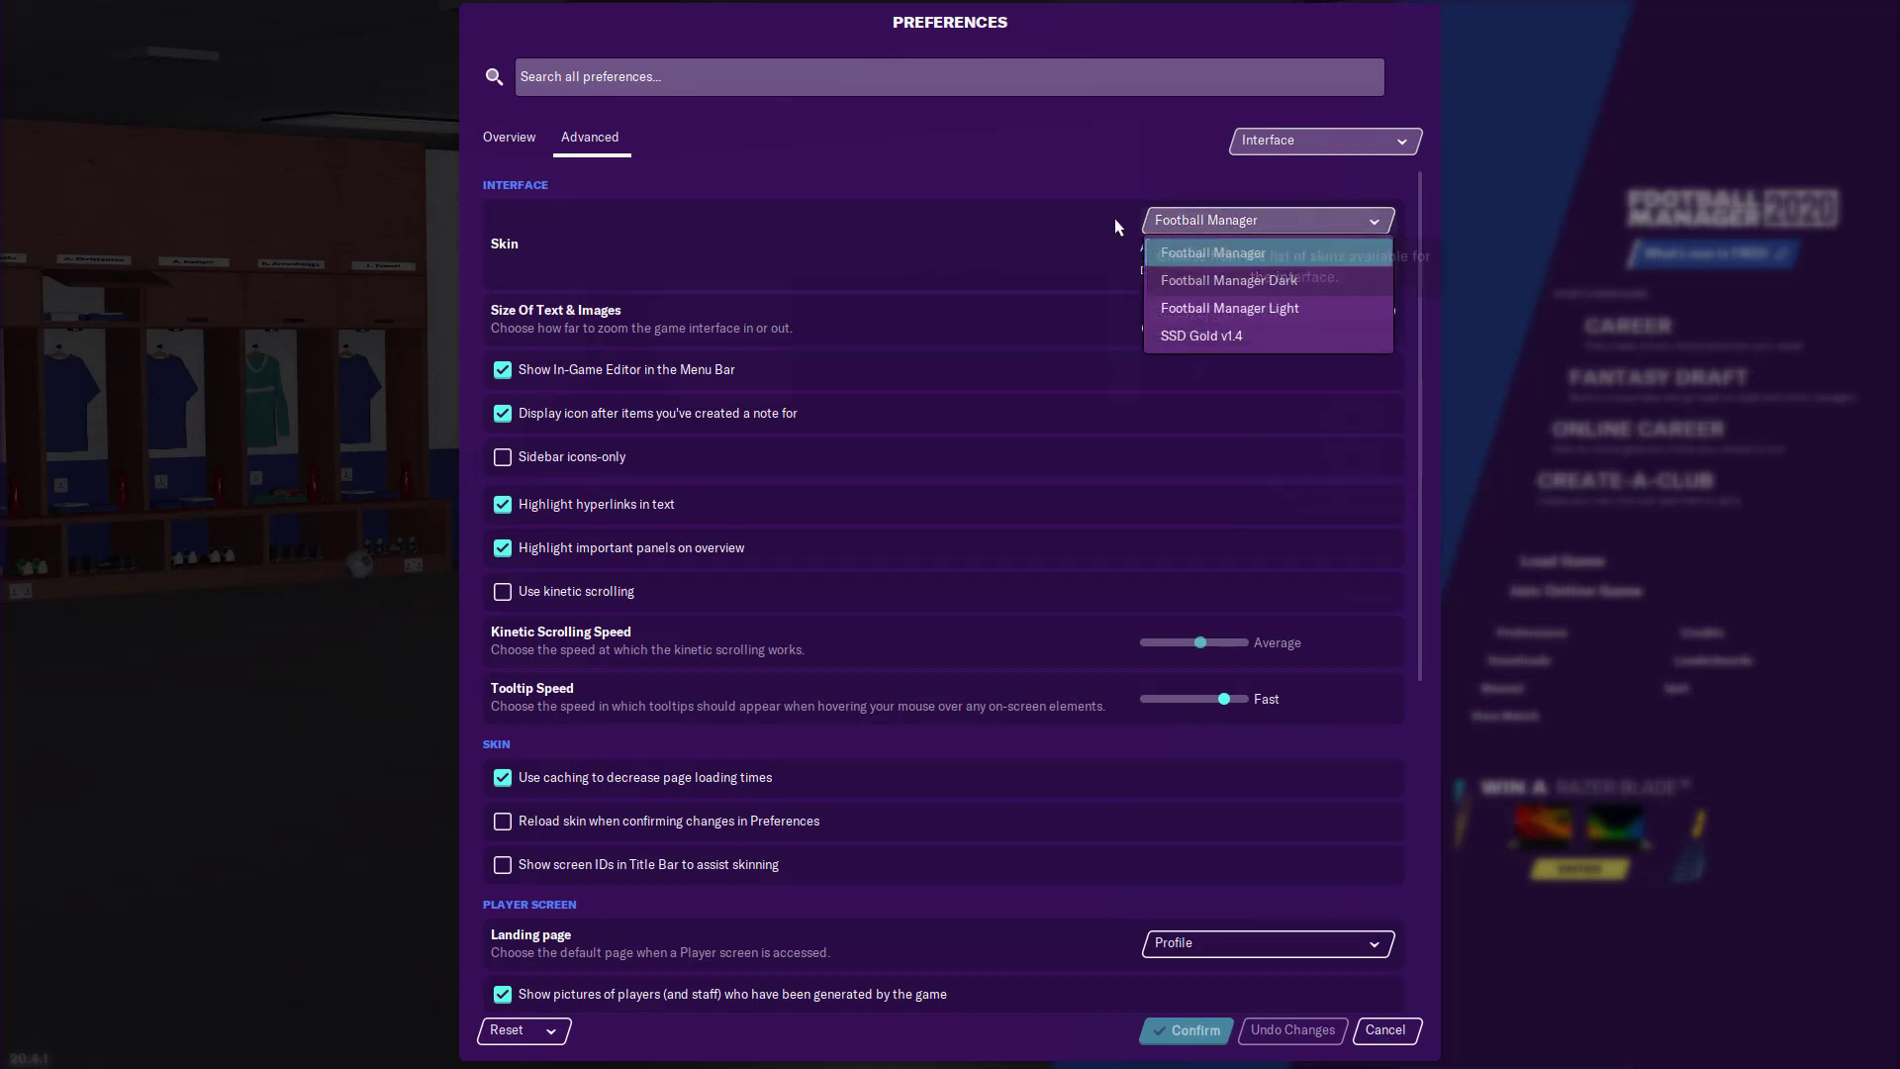
{"action": "left_click", "coordinate": [1213, 336]}
{"action": "left_click", "coordinate": [1187, 1031]}
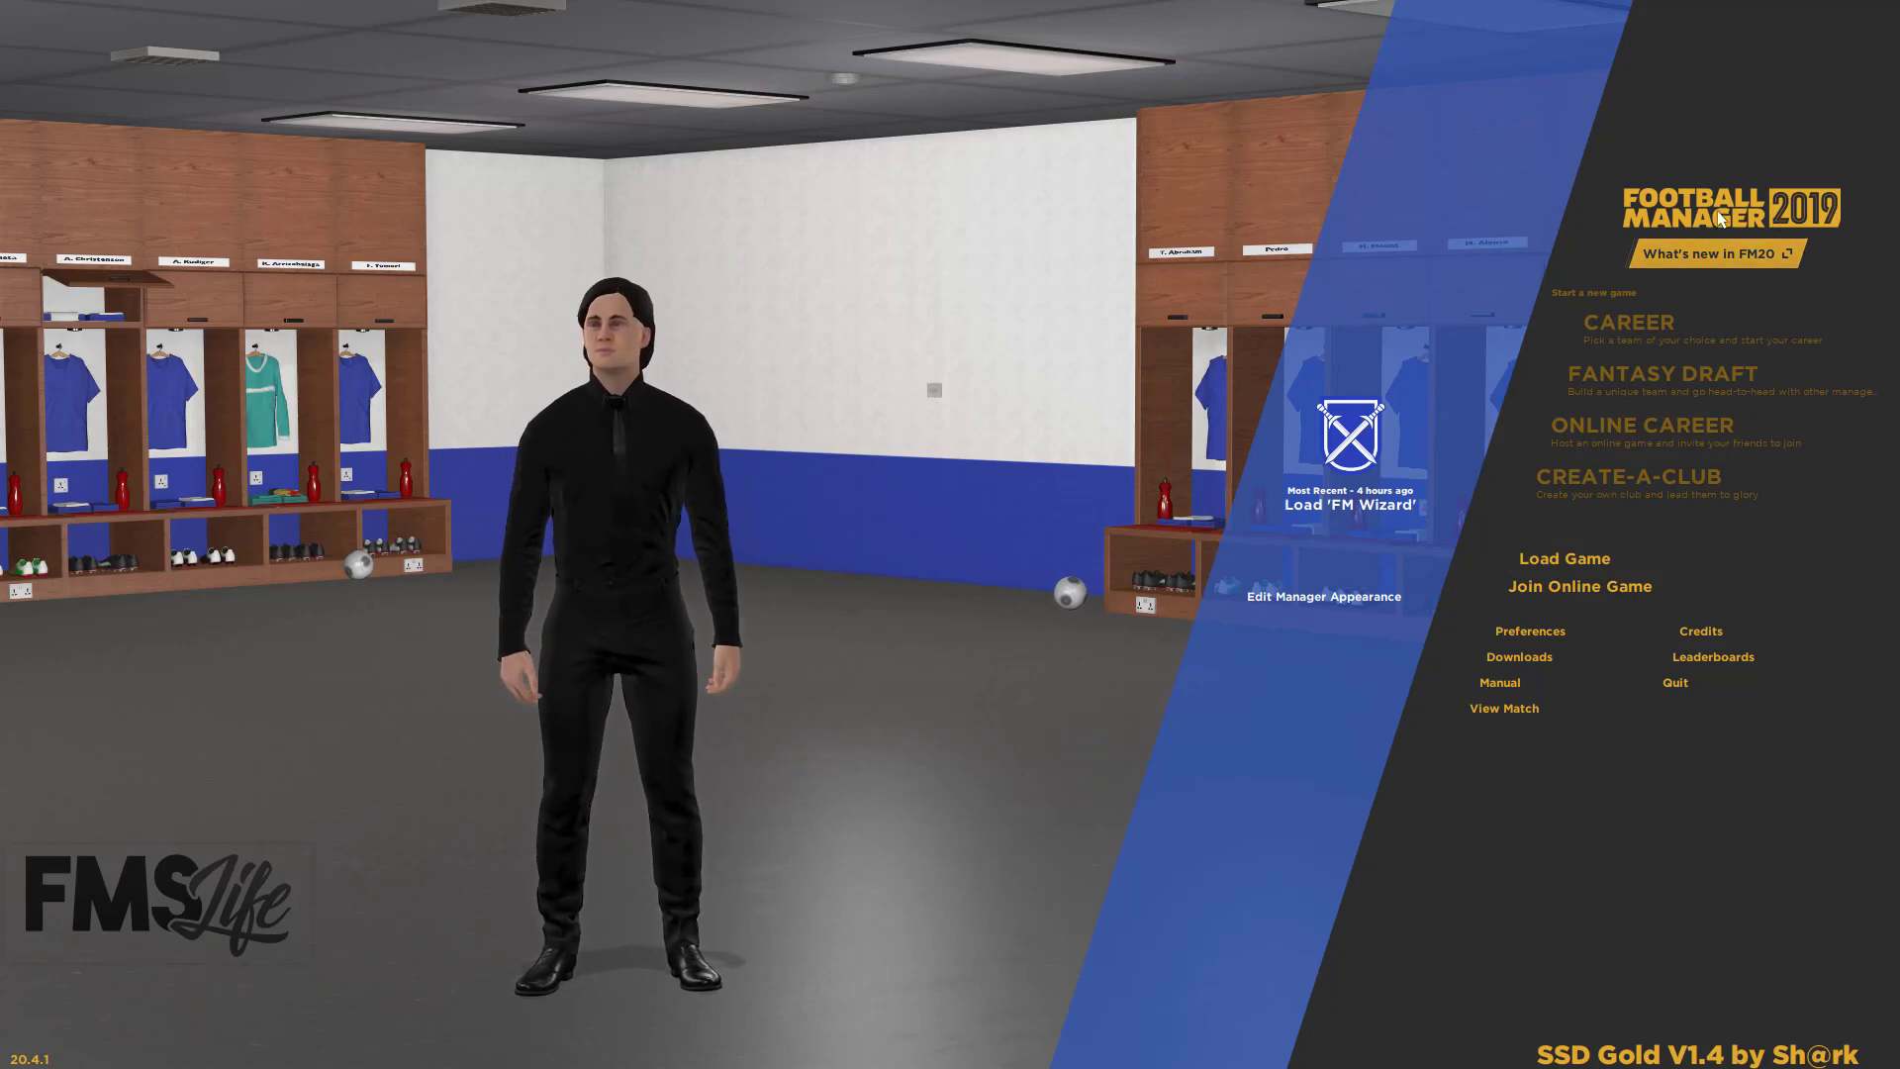
Load the most recent 'FM Wizard' save and open Callum Hudson-Odoi's player profile to inspect the skin.
{"action": "left_click", "coordinate": [1350, 475]}
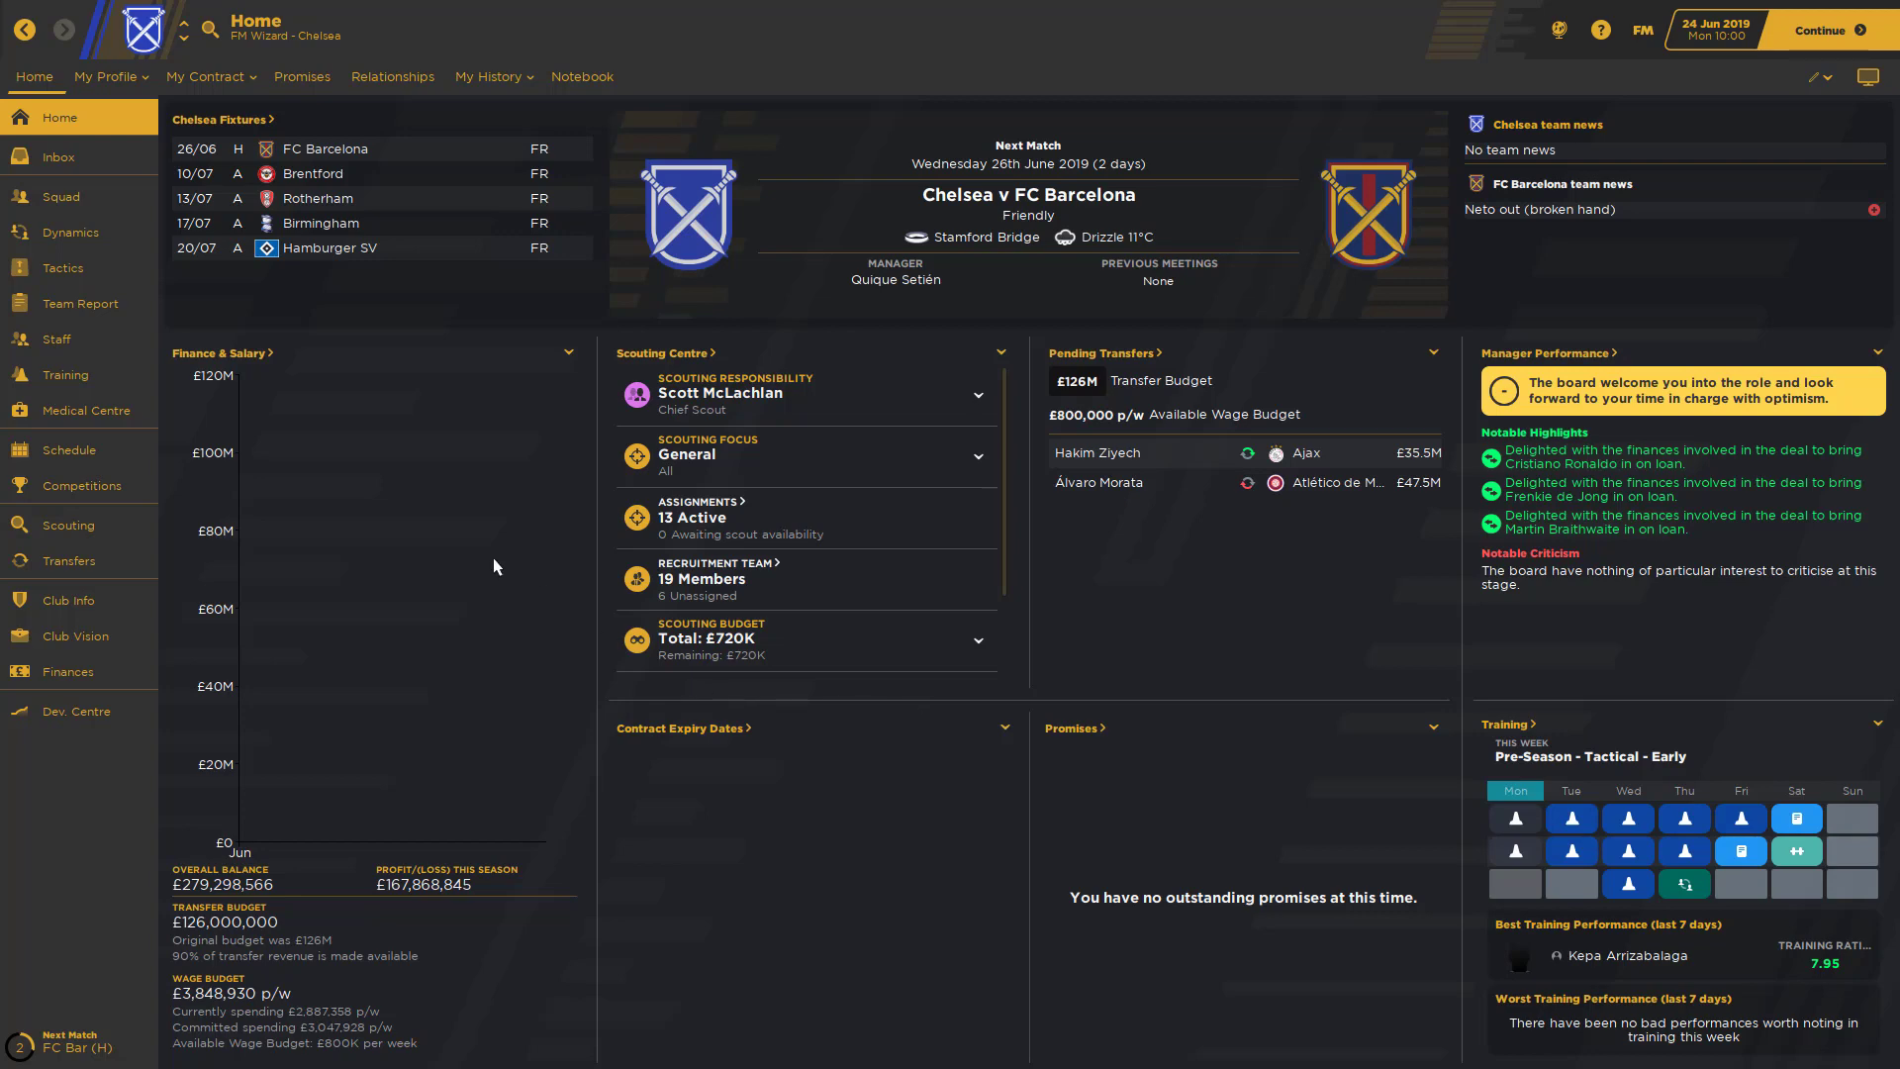
{"action": "left_click", "coordinate": [107, 267]}
{"action": "left_click", "coordinate": [423, 374]}
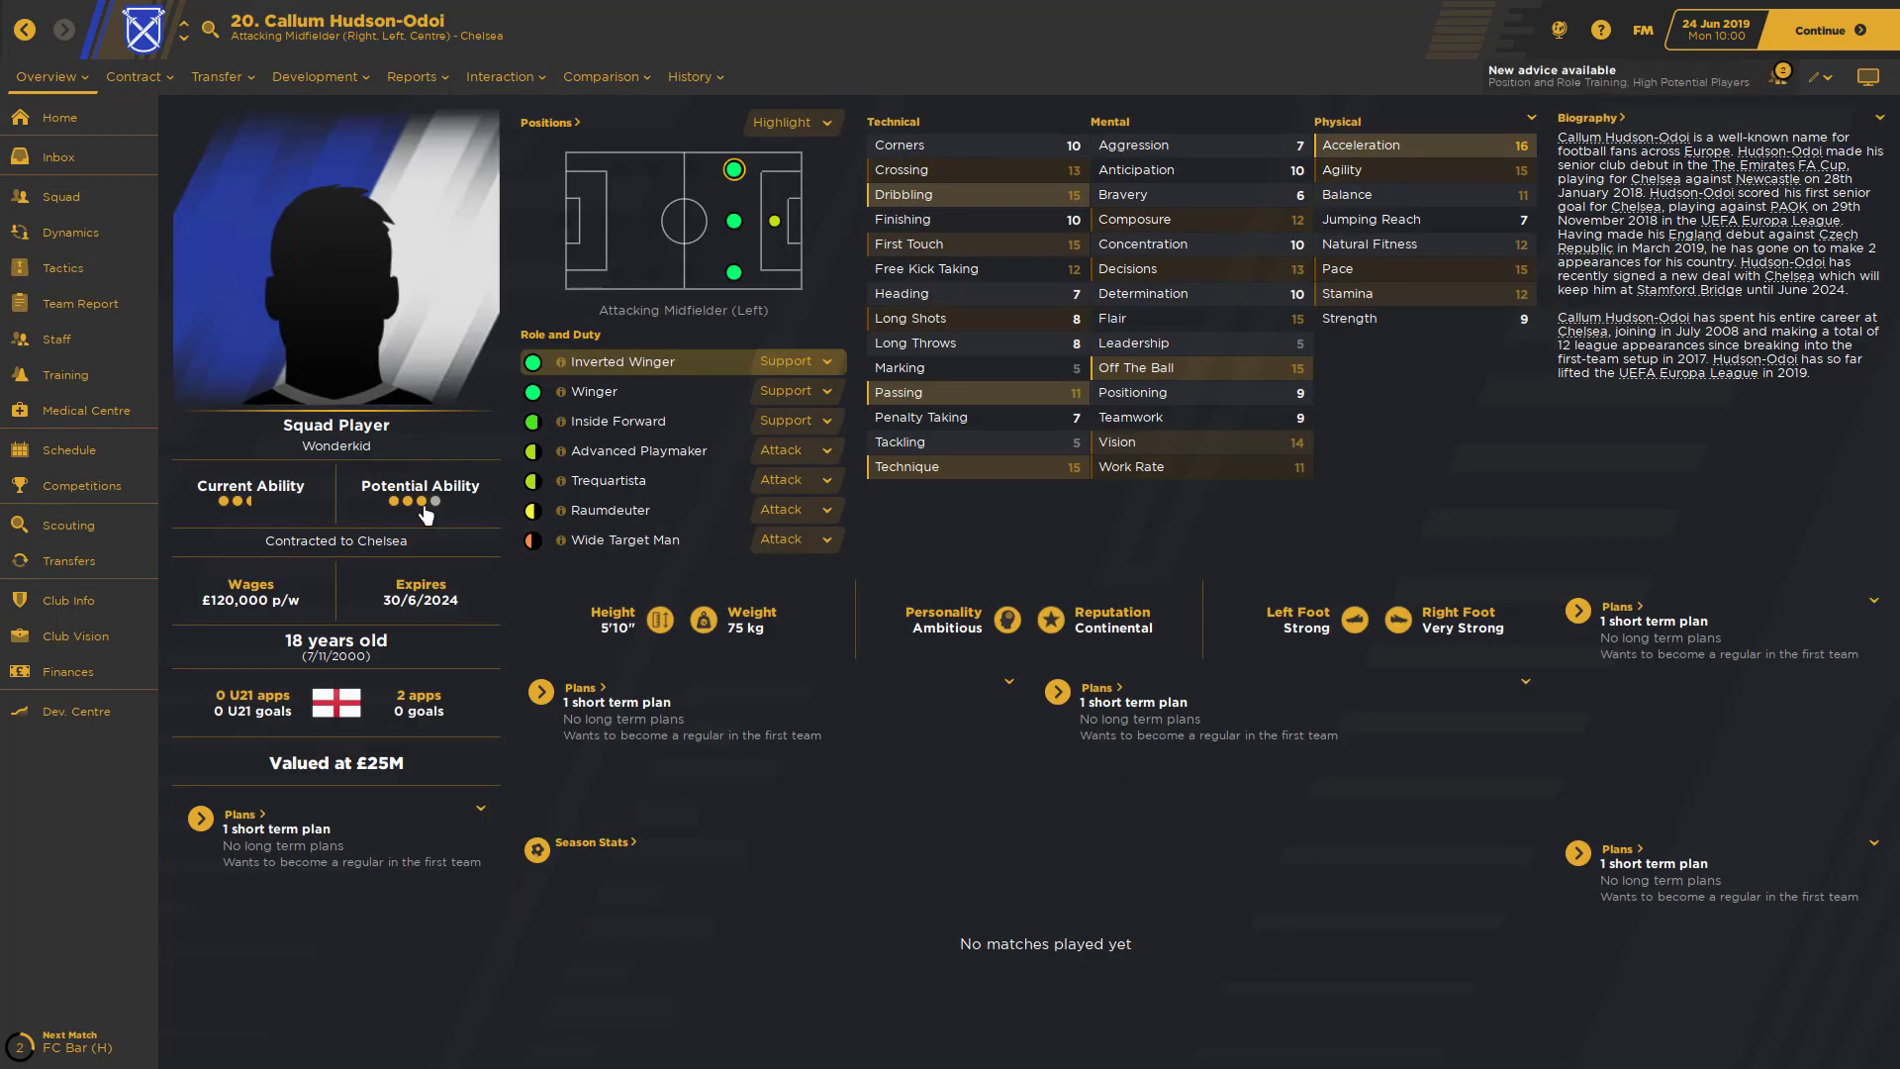
{"action": "mouse_move", "coordinate": [425, 513]}
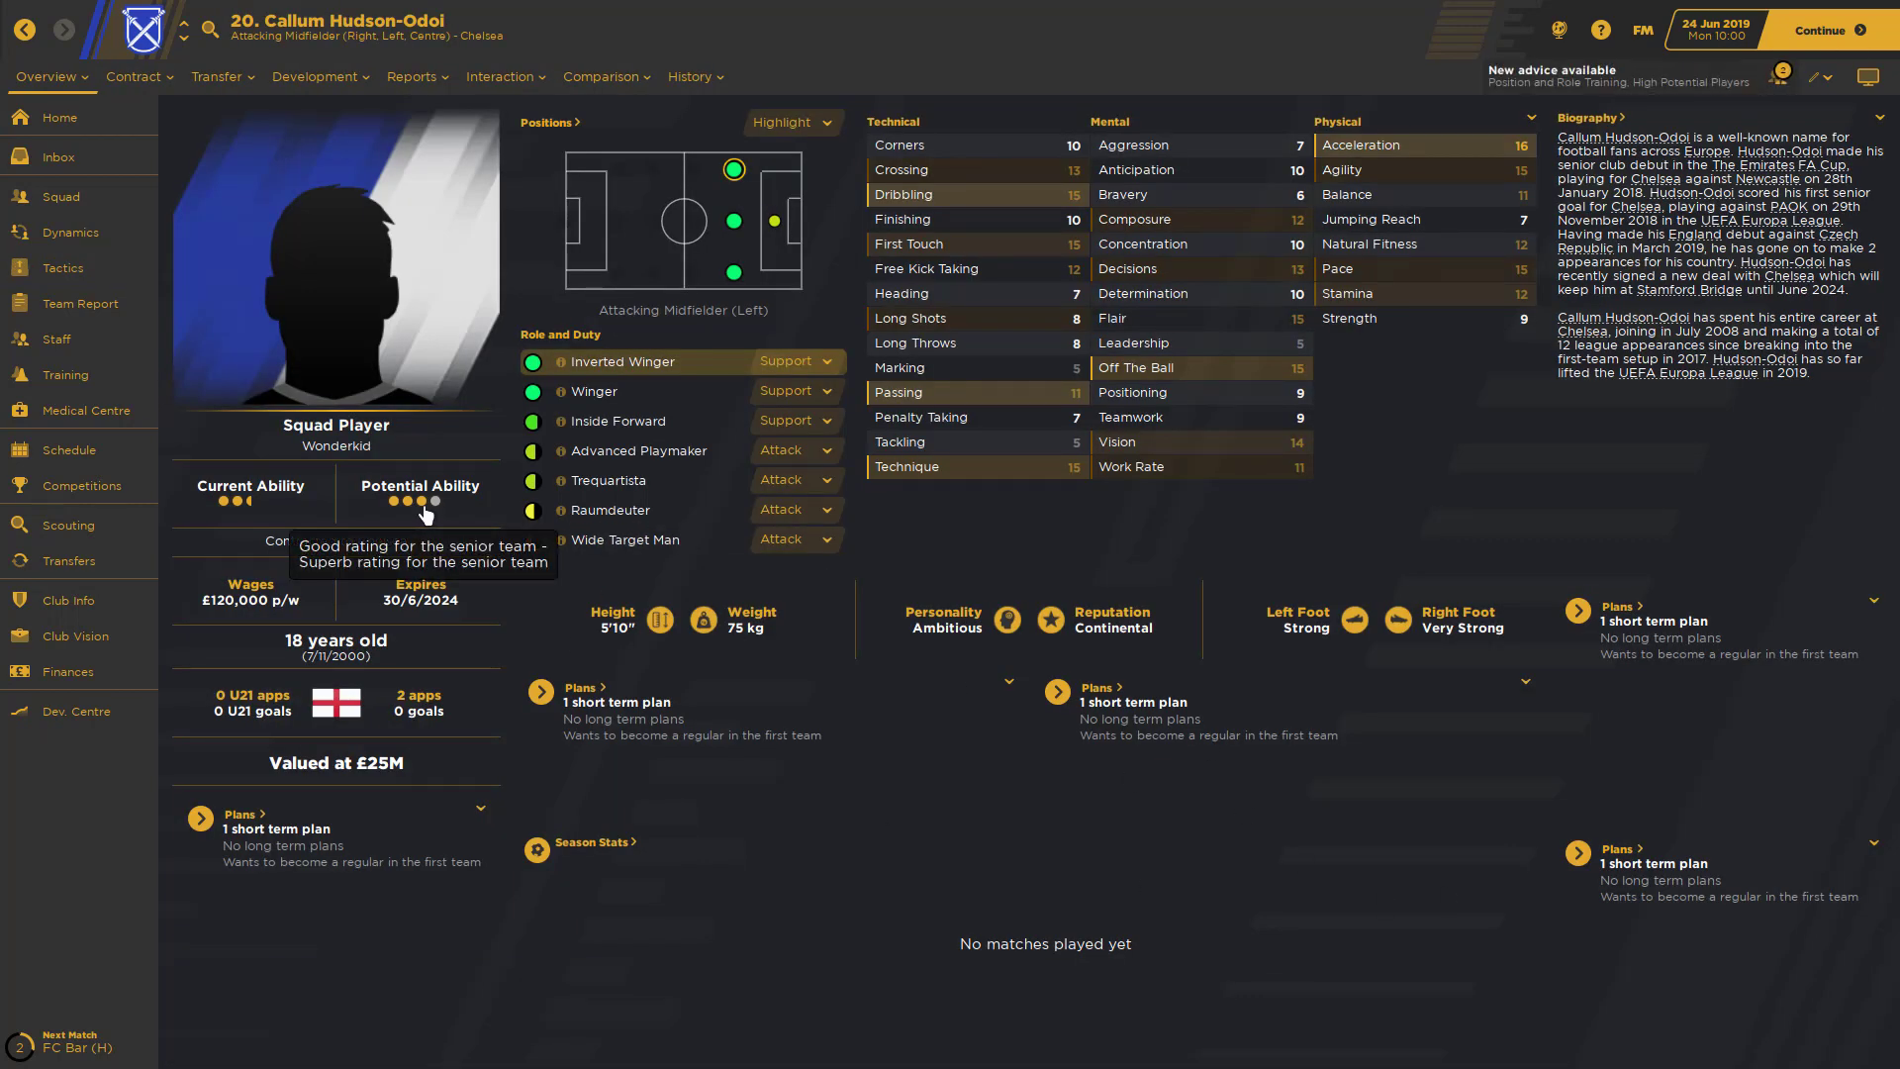